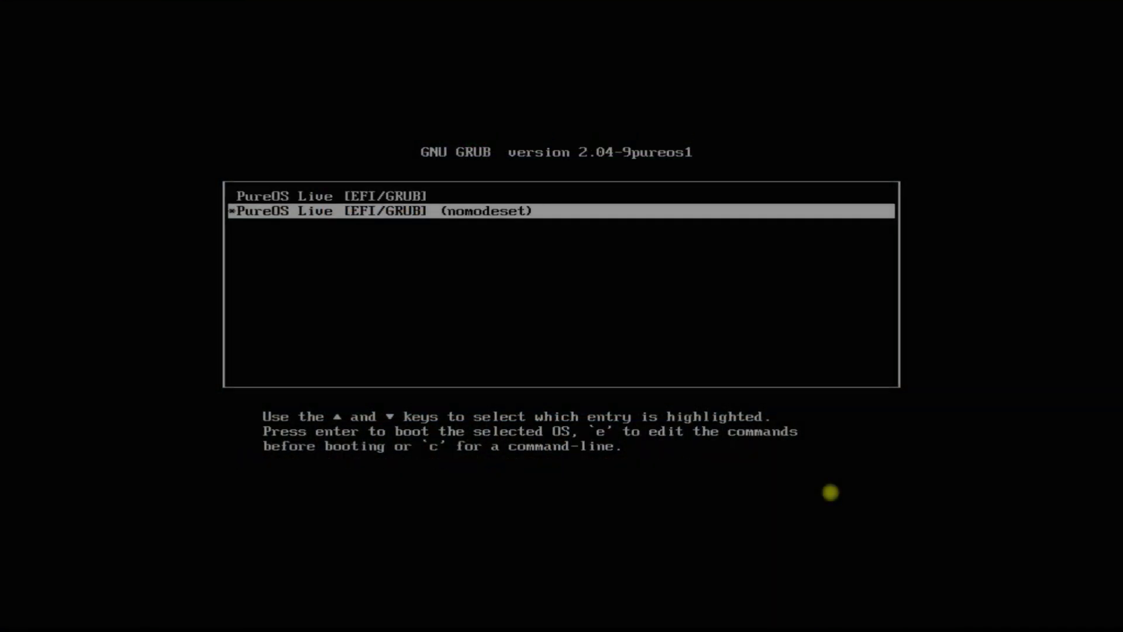
# - Stop the GRUB countdown and boot the standard PureOS Live [EFI/GRUB] entry
pyautogui.press('Up')
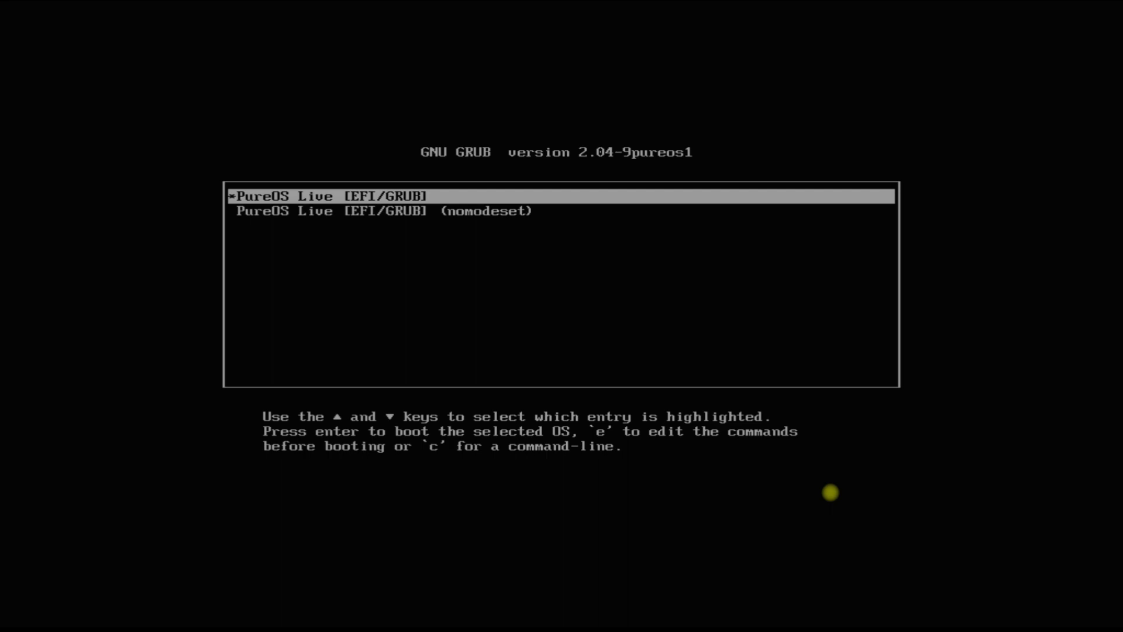
pyautogui.press('Return')
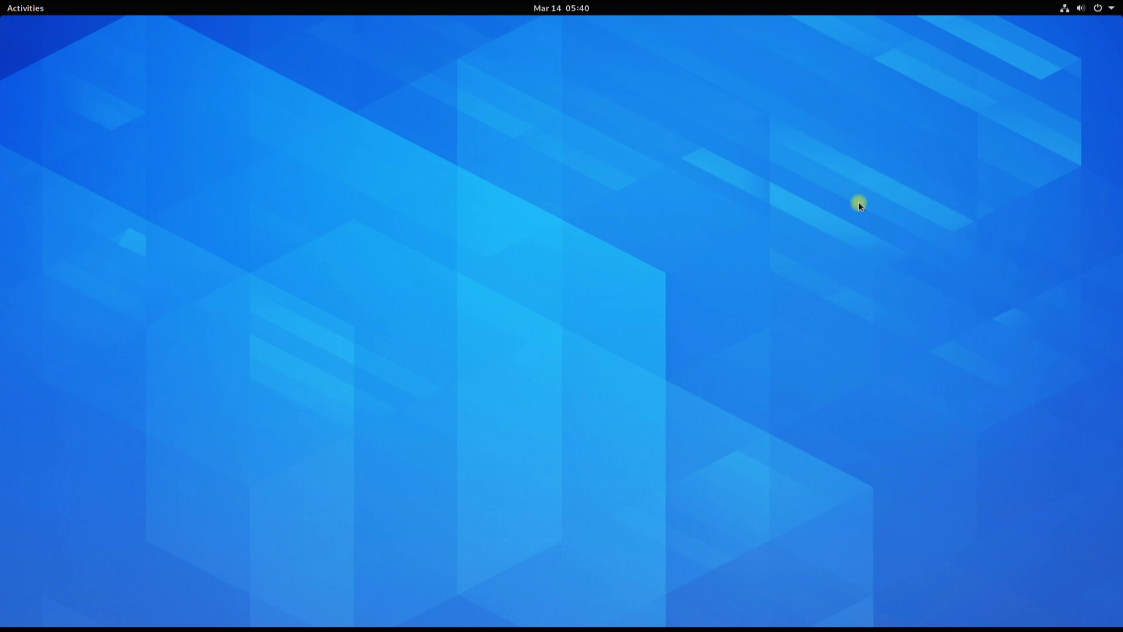
# - Launch the Install PureOS installer from the Activities dash
pyautogui.click(32, 12)
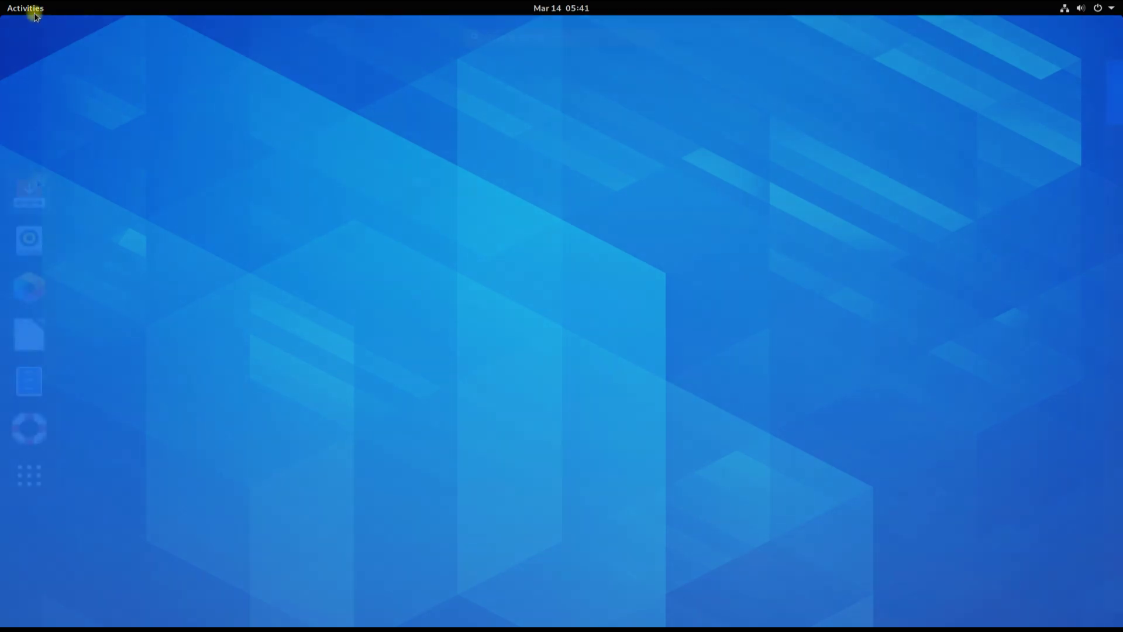
pyautogui.click(35, 194)
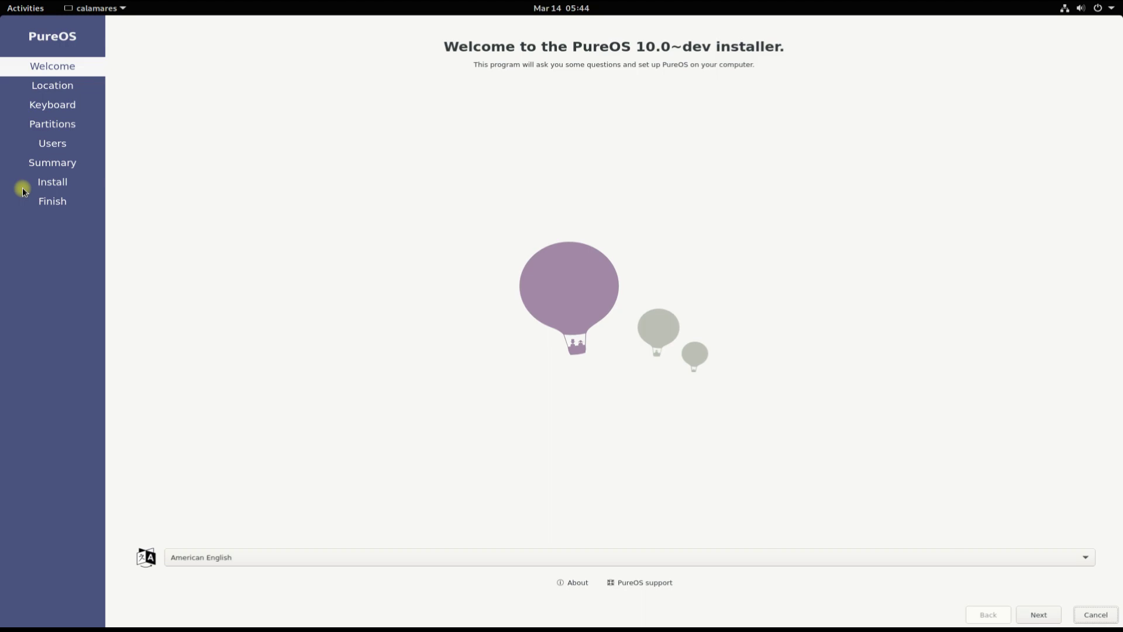
# - Keep American English and accept the default location and keyboard layout
pyautogui.click(1087, 558)
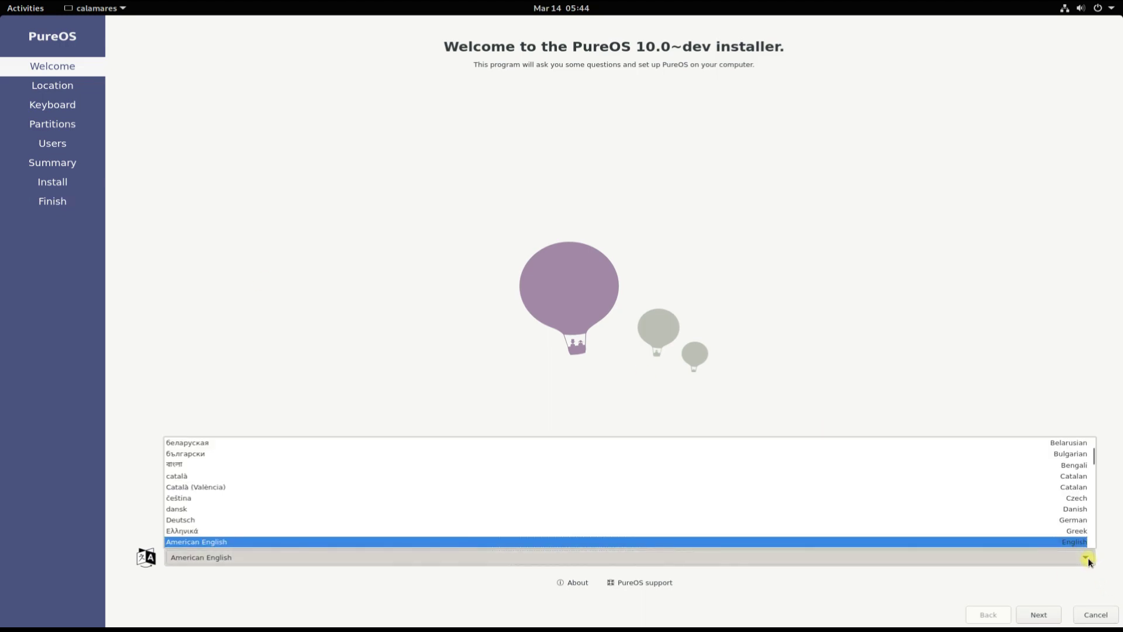
pyautogui.click(1088, 557)
pyautogui.click(1035, 615)
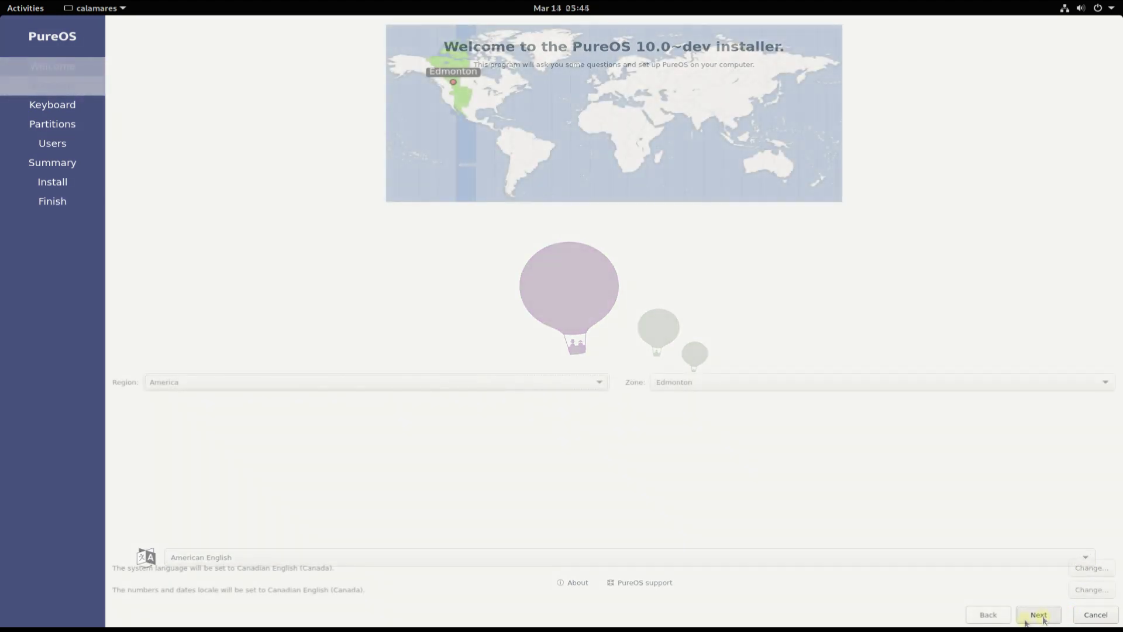
pyautogui.click(1029, 618)
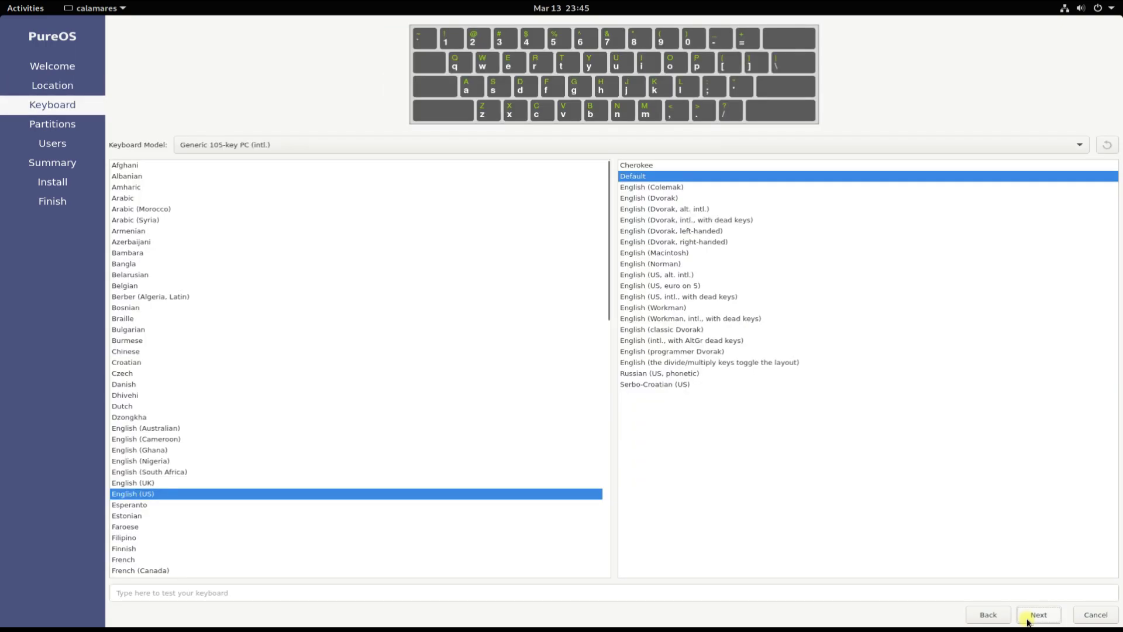
pyautogui.click(1035, 615)
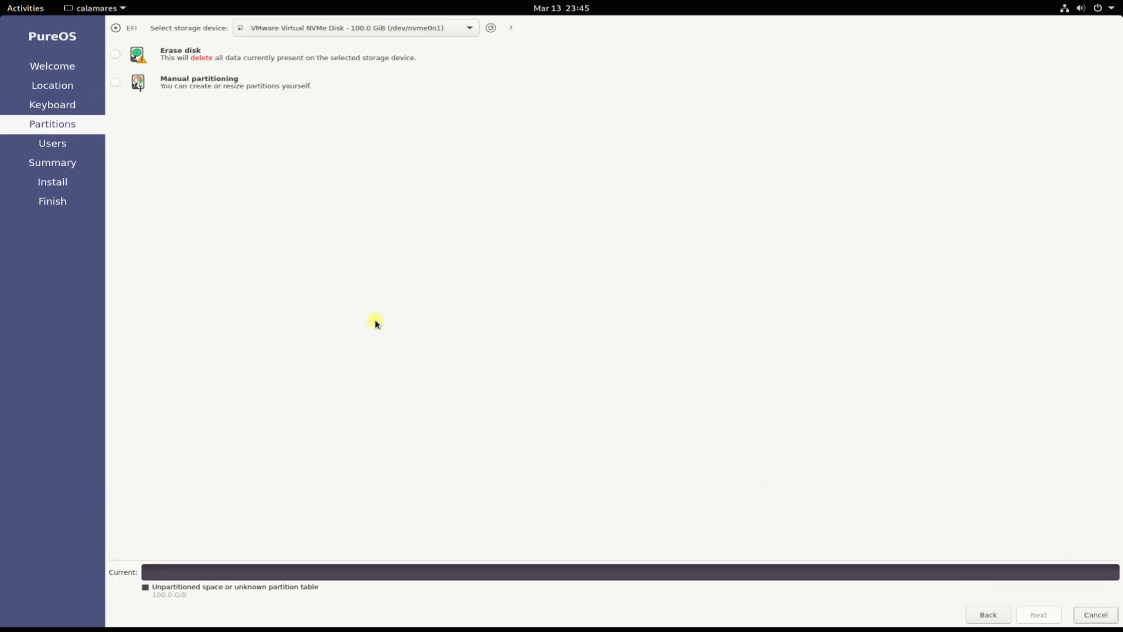
# - Choose Manual partitioning and continue to the partition editor
pyautogui.click(191, 85)
pyautogui.click(212, 65)
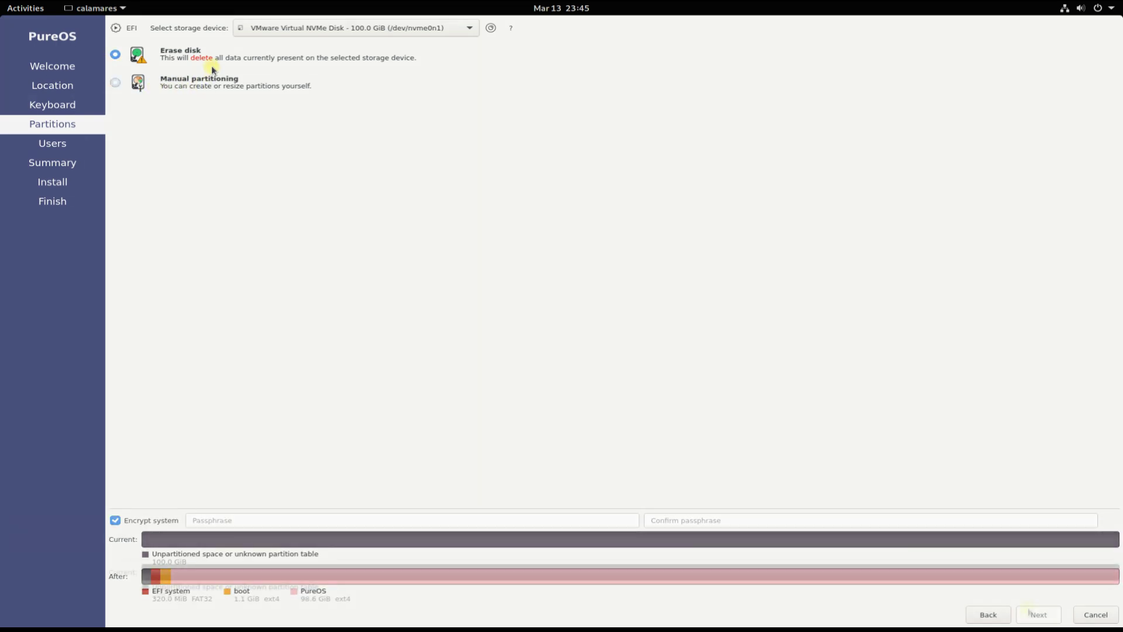
pyautogui.click(199, 81)
pyautogui.click(1035, 615)
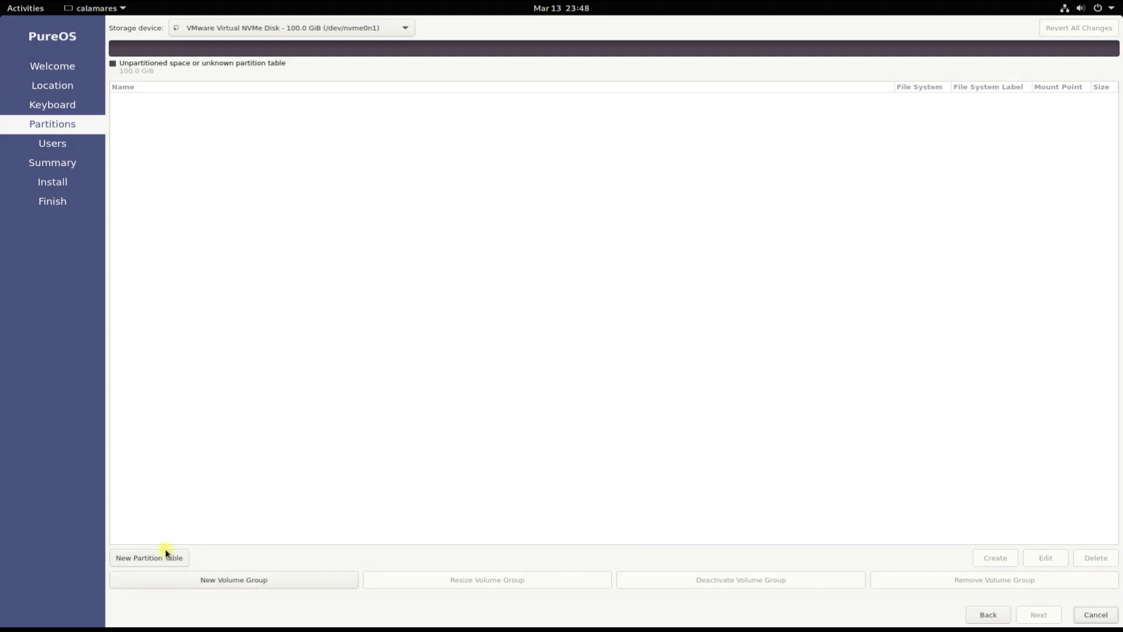
# - Create a GPT partition table and start a 512 MiB partition in the free space
pyautogui.click(166, 555)
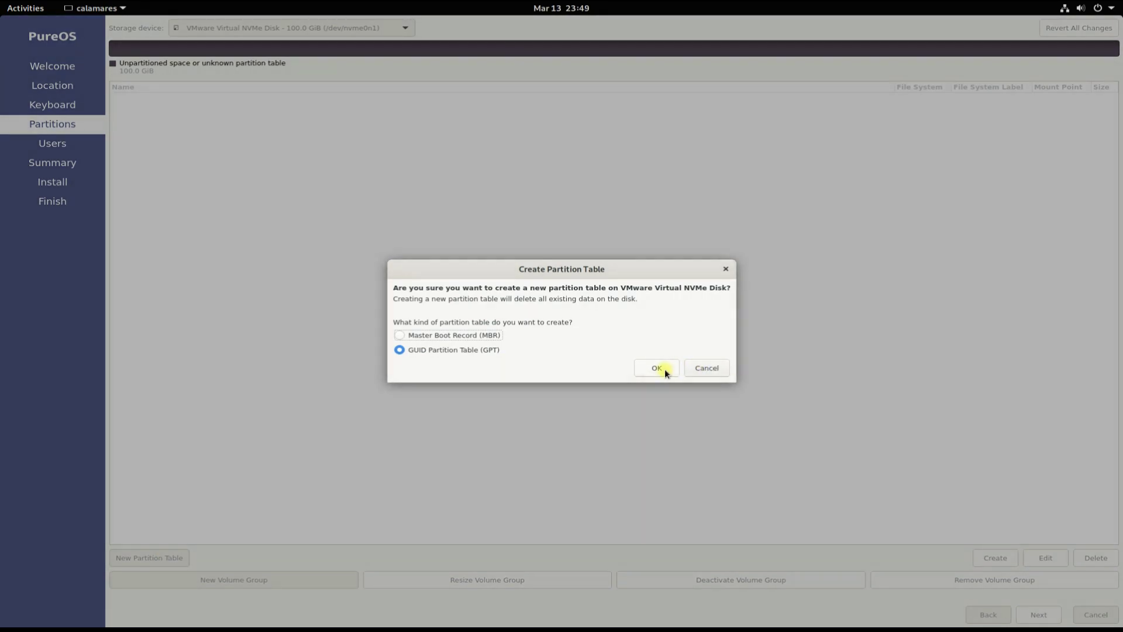
pyautogui.click(664, 369)
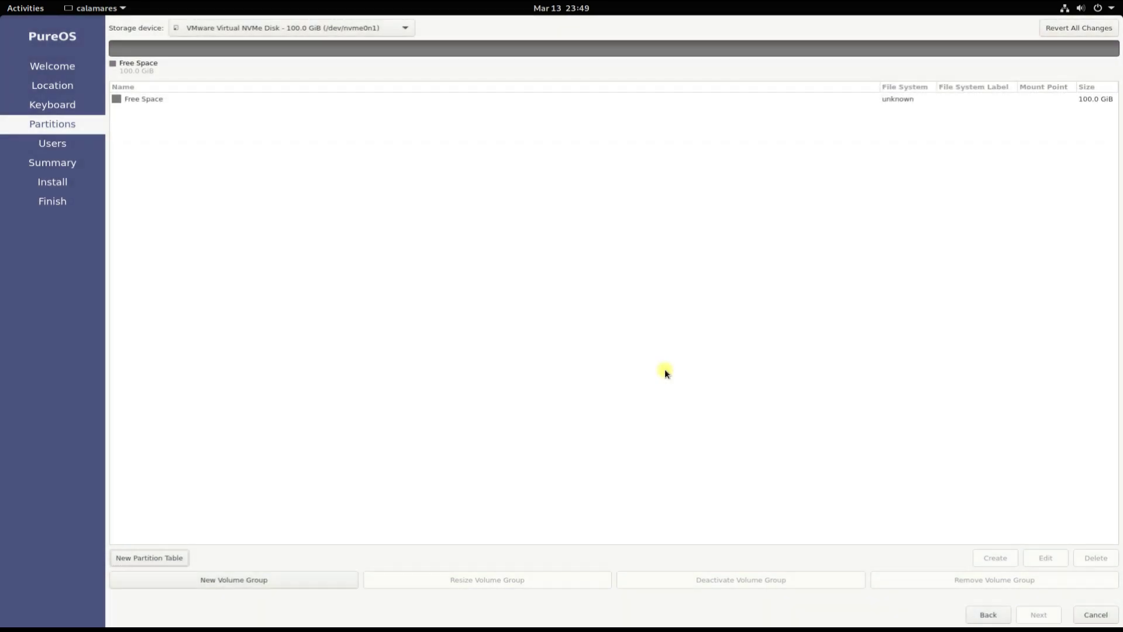
pyautogui.click(371, 99)
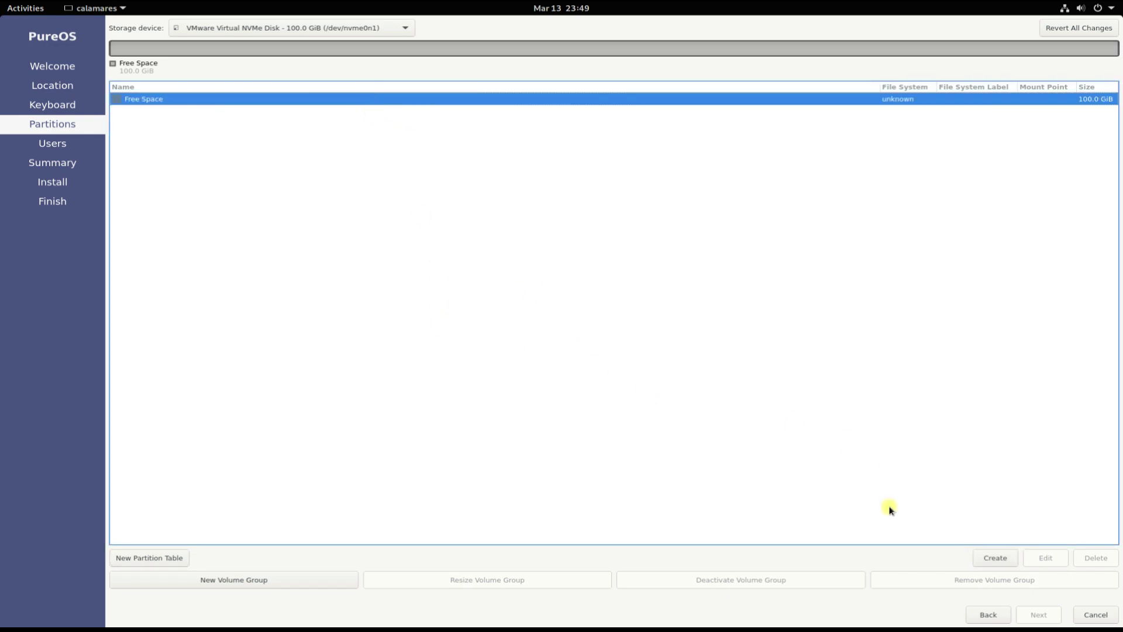
pyautogui.click(989, 558)
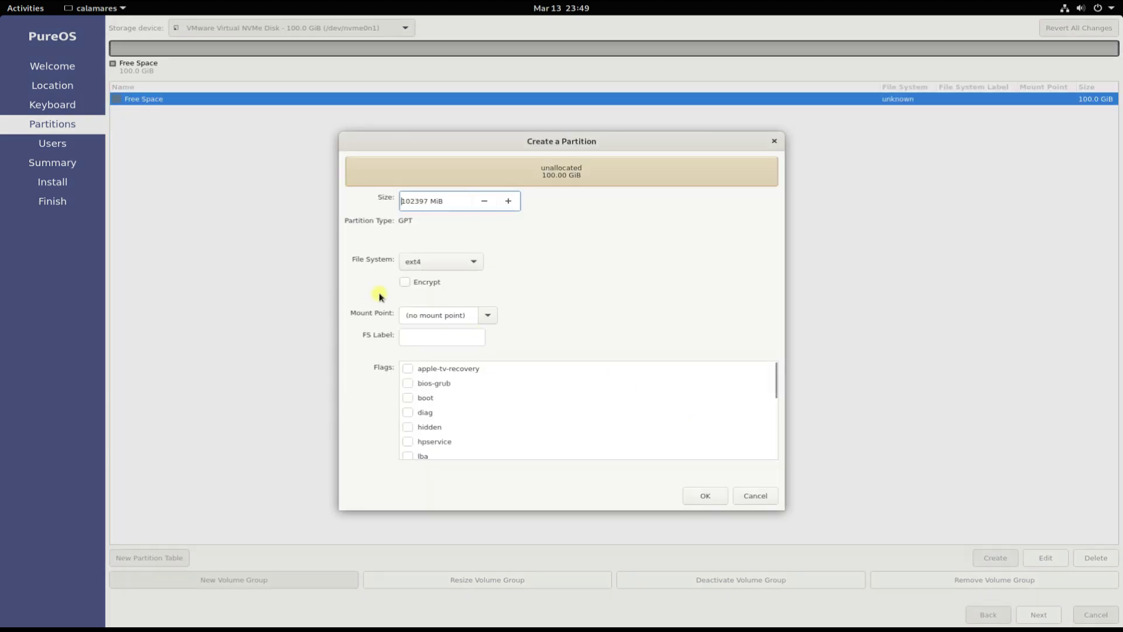
pyautogui.moveTo(411, 203); pyautogui.dragTo(448, 203)
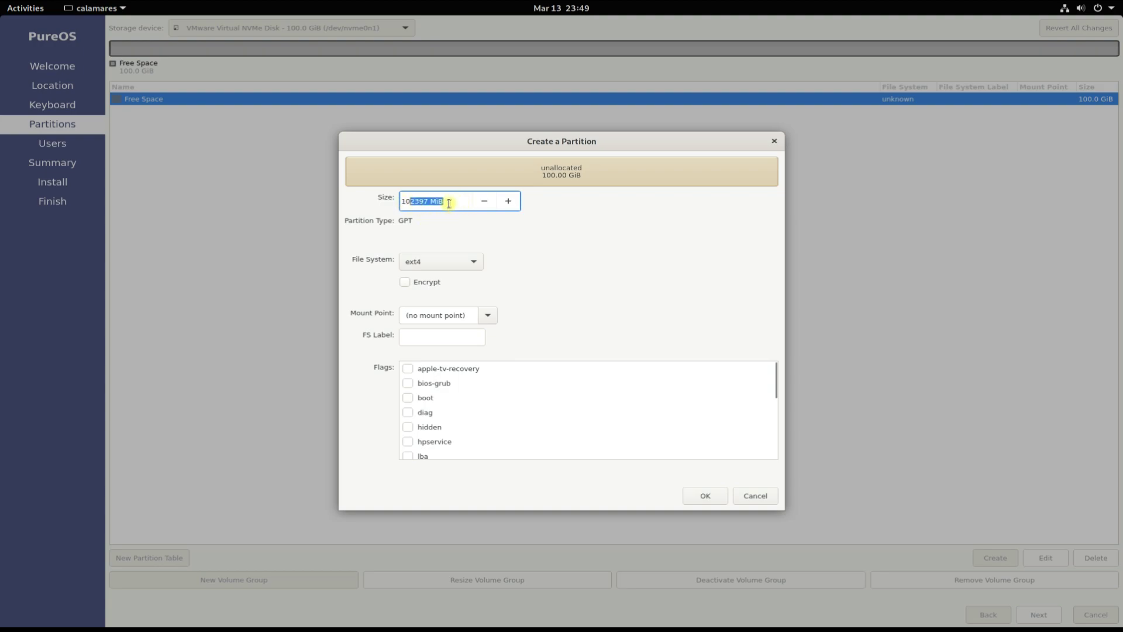
pyautogui.click(459, 202)
pyautogui.tripleClick(436, 202)
pyautogui.write('512')
# - Make the partition fat32, mounted at /boot/efi, with the boot flag
pyautogui.click(441, 259)
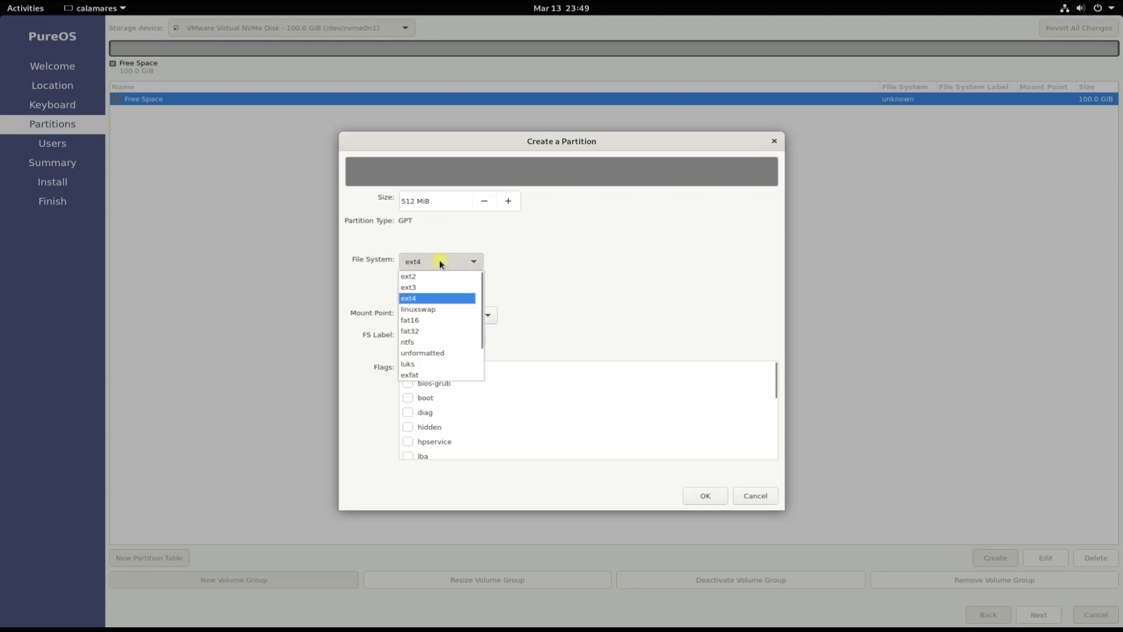
pyautogui.click(433, 331)
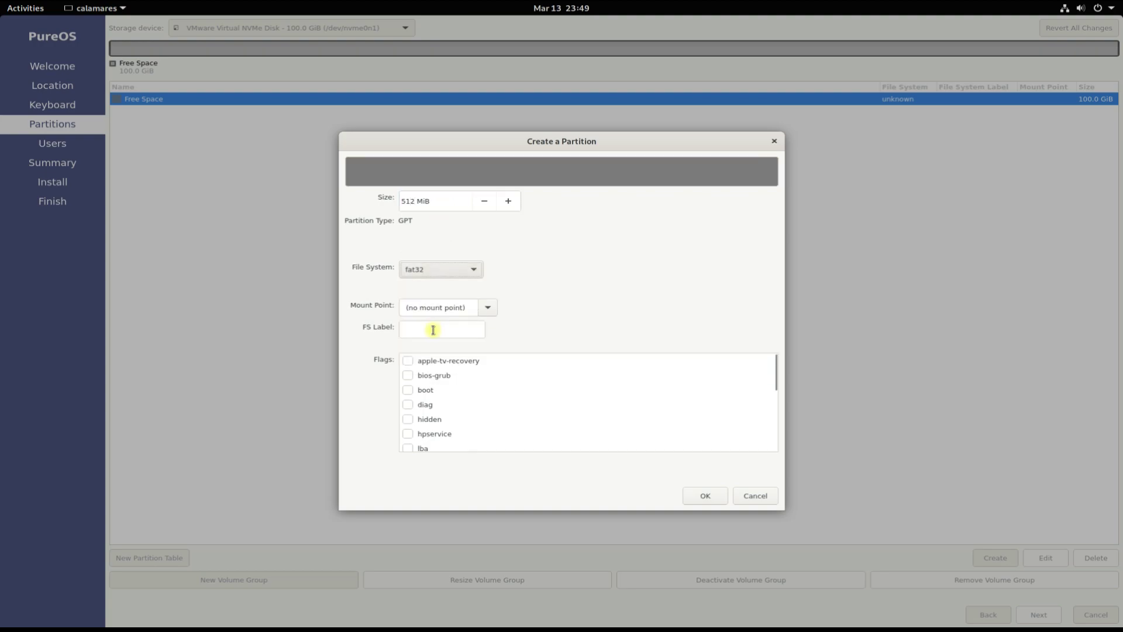
pyautogui.click(487, 307)
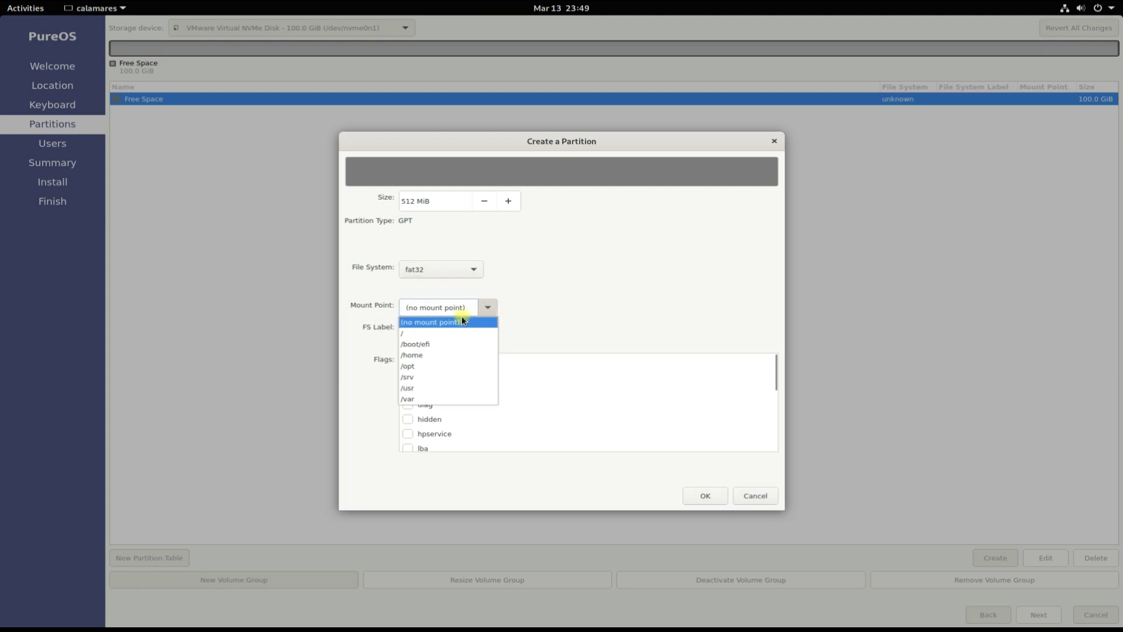
pyautogui.click(448, 345)
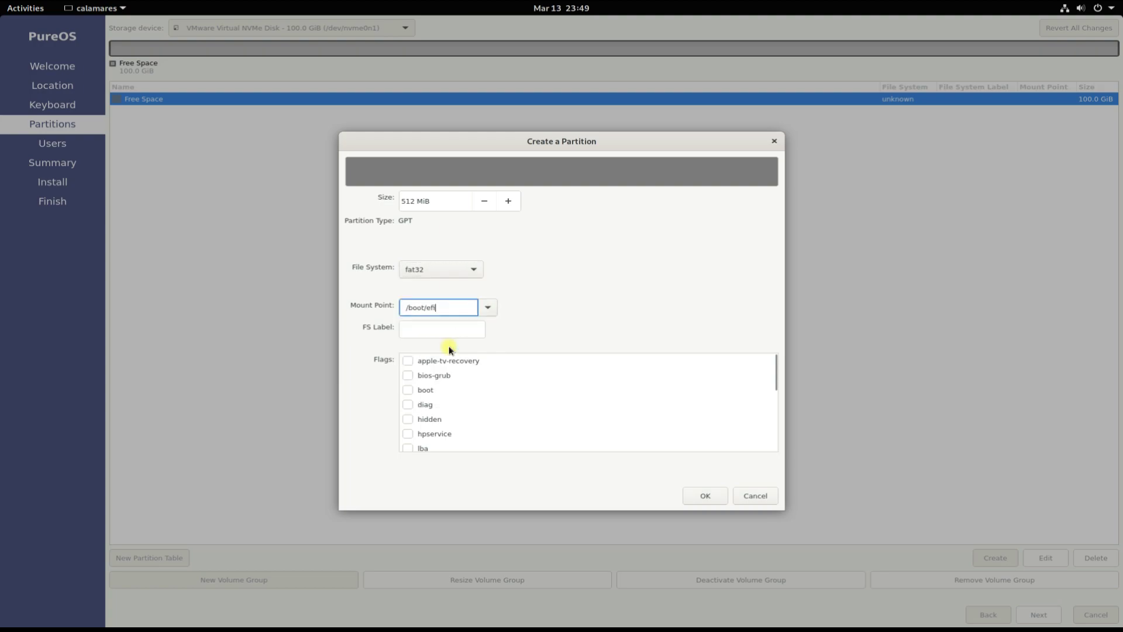
pyautogui.click(409, 389)
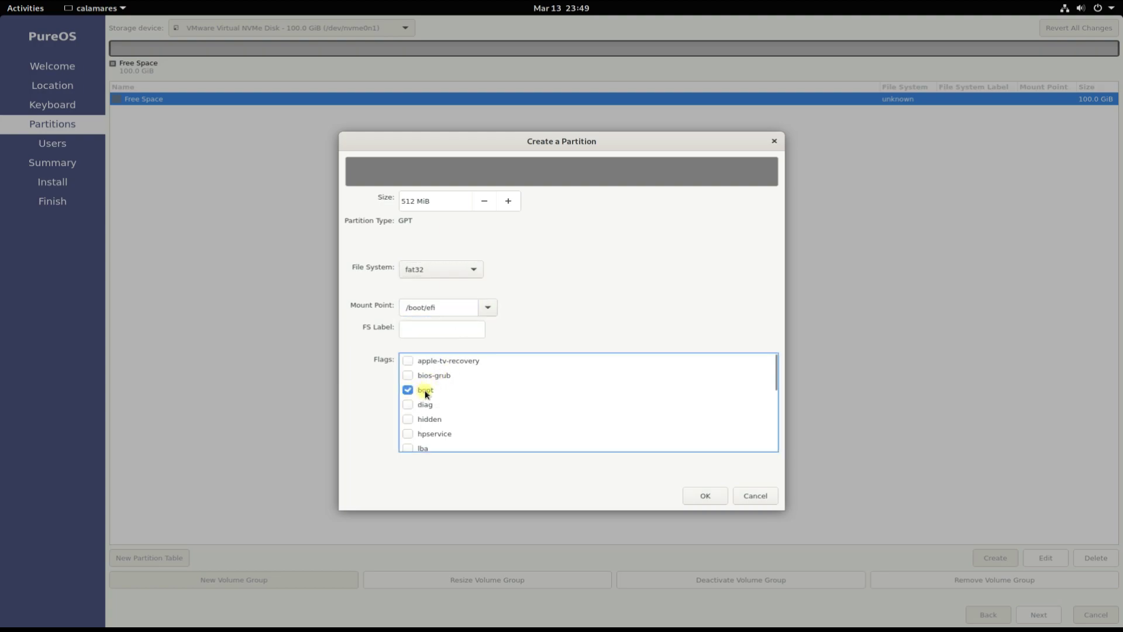
pyautogui.click(713, 495)
# - Create an 8192 MiB linuxswap partition with the swap flag in the free space
pyautogui.click(158, 111)
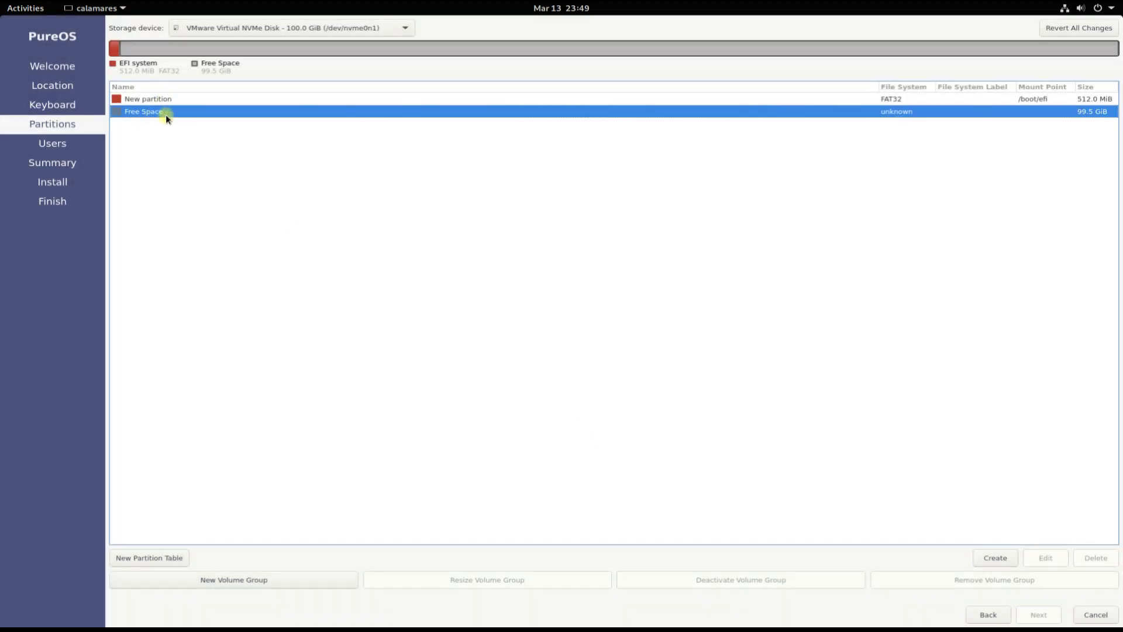
pyautogui.click(999, 556)
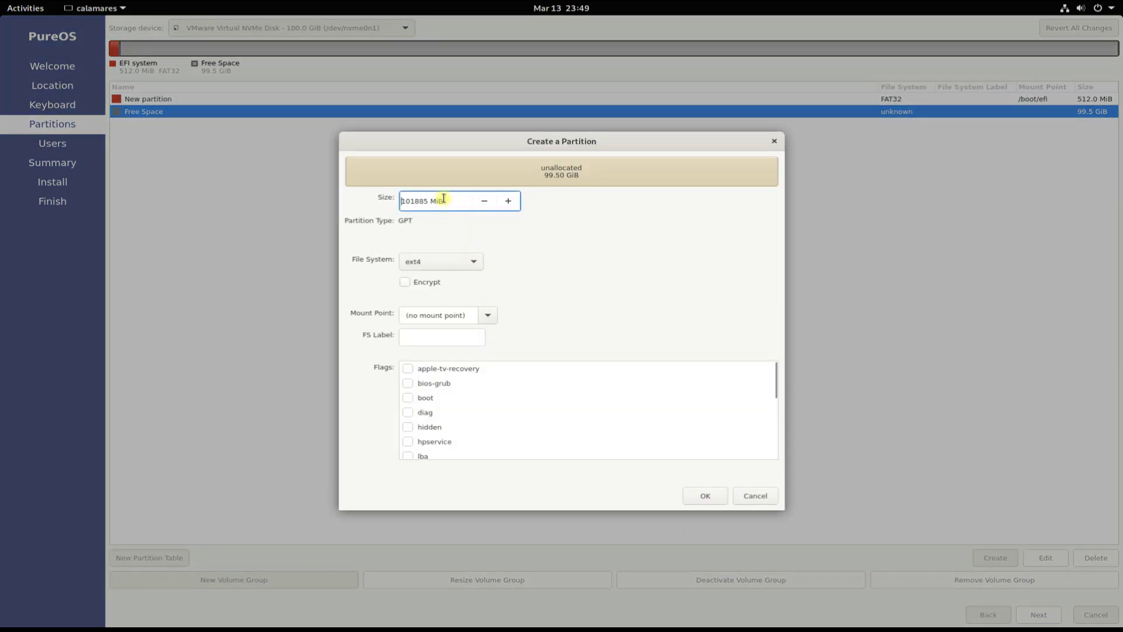
pyautogui.moveTo(443, 198); pyautogui.dragTo(383, 202)
pyautogui.write('8192')
pyautogui.click(469, 263)
pyautogui.click(446, 320)
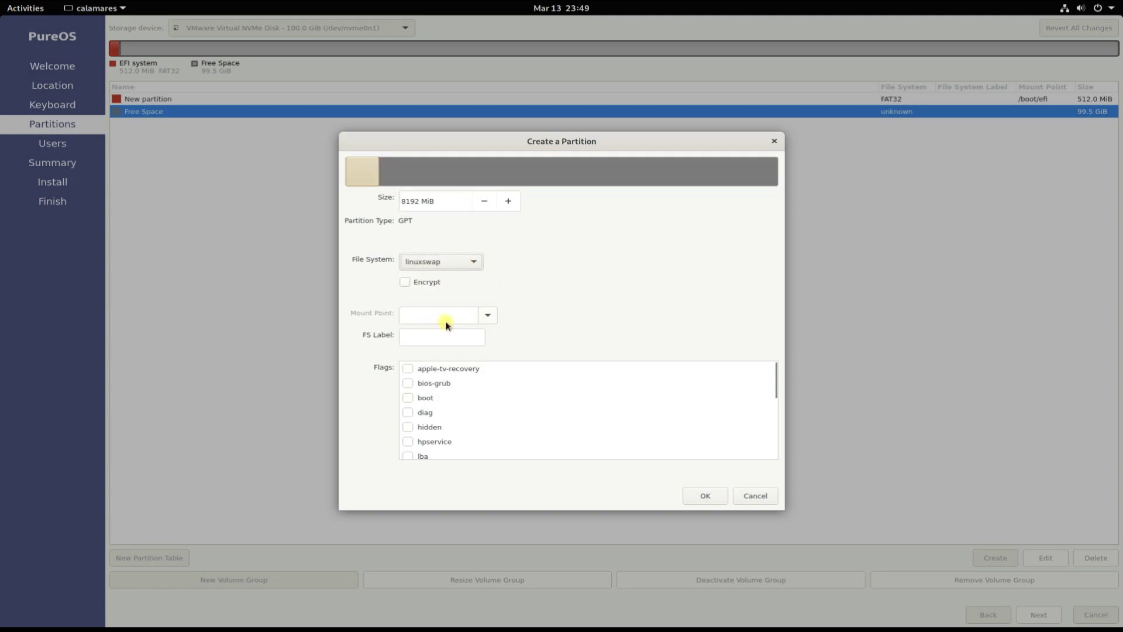
pyautogui.scroll(-5, 450, 404)
pyautogui.click(407, 441)
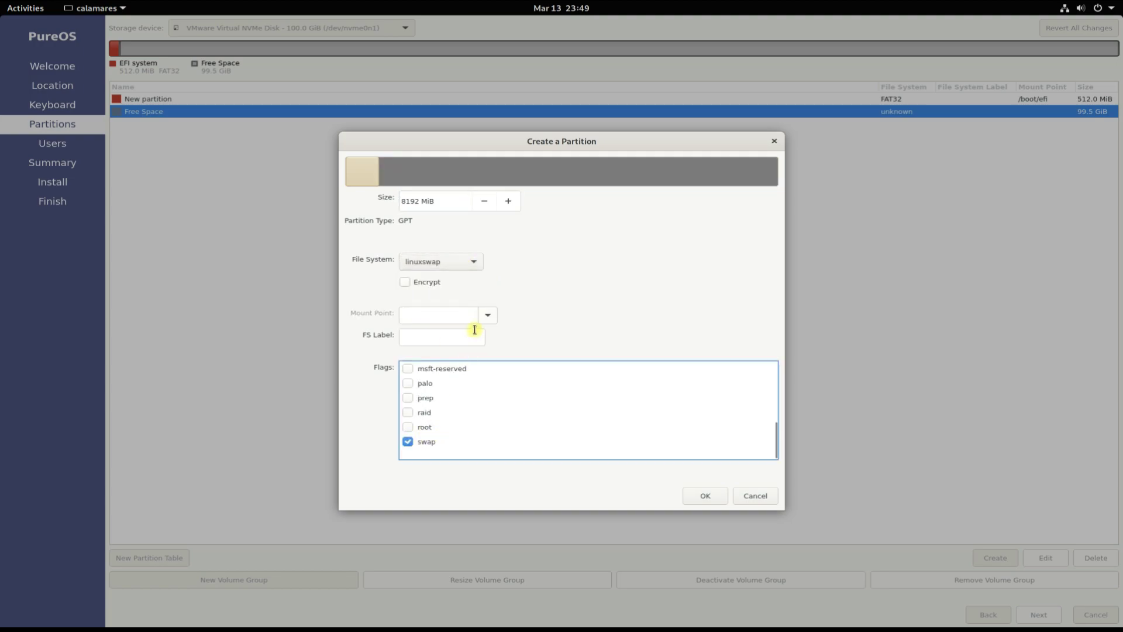
pyautogui.click(705, 496)
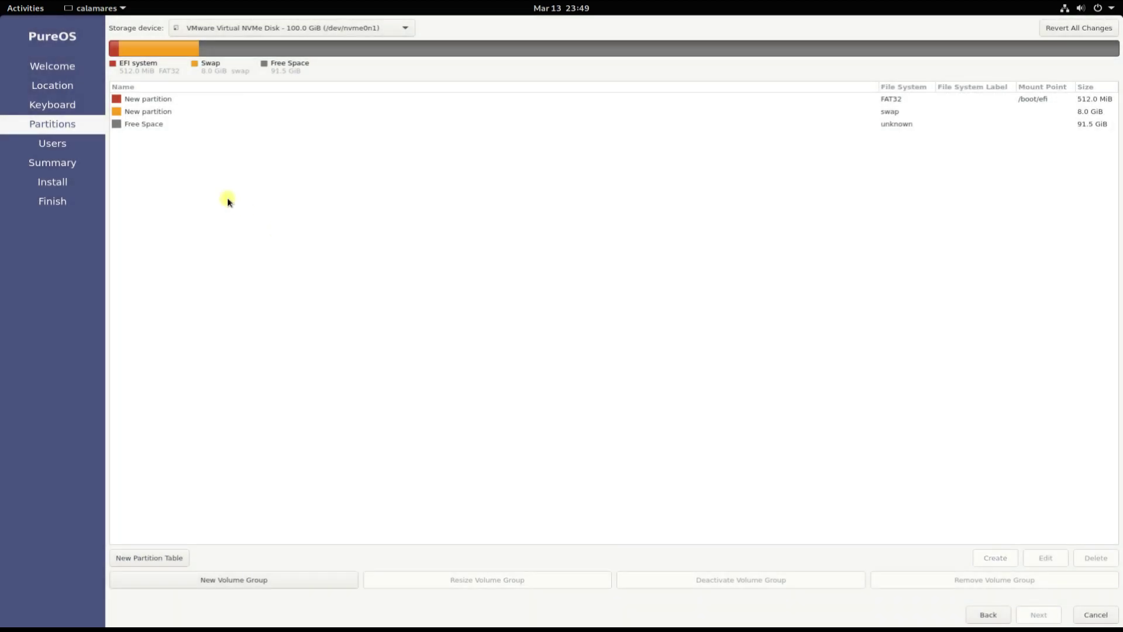
# - Create a 40000 MiB ext4 partition mounted at / with the root flag
pyautogui.click(155, 123)
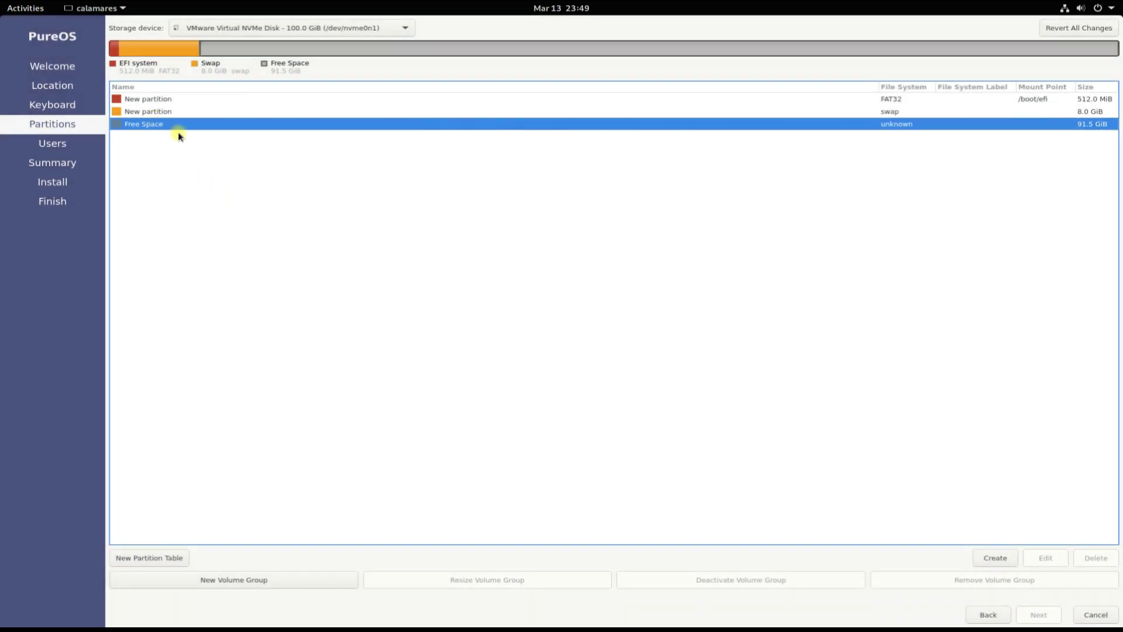
pyautogui.click(994, 557)
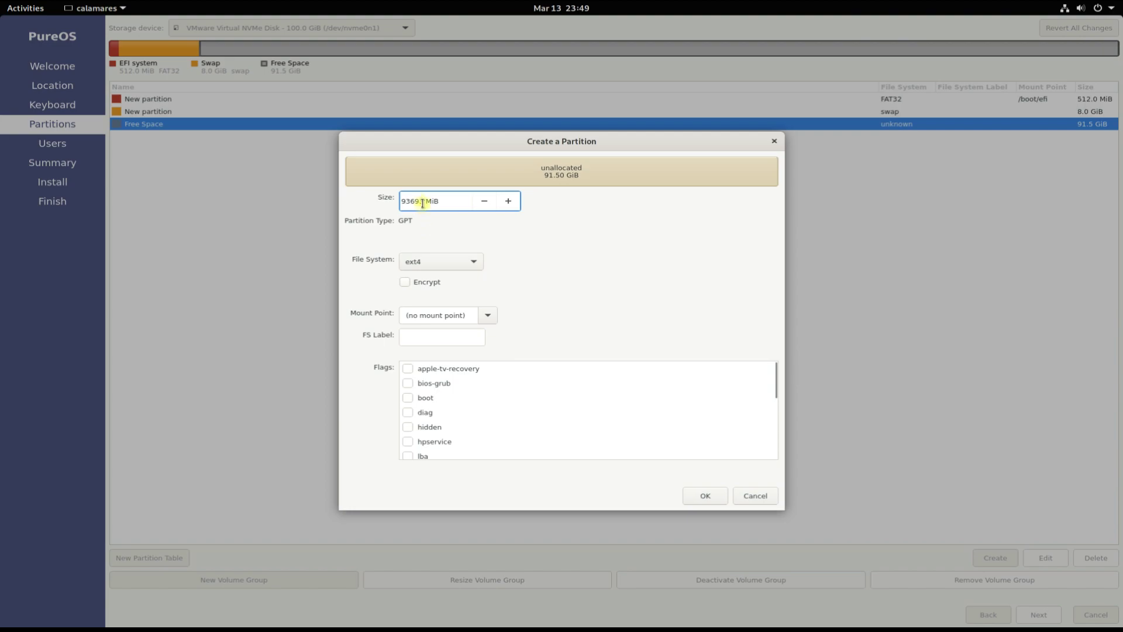
pyautogui.moveTo(444, 201); pyautogui.dragTo(363, 202)
pyautogui.write('40000')
pyautogui.click(488, 315)
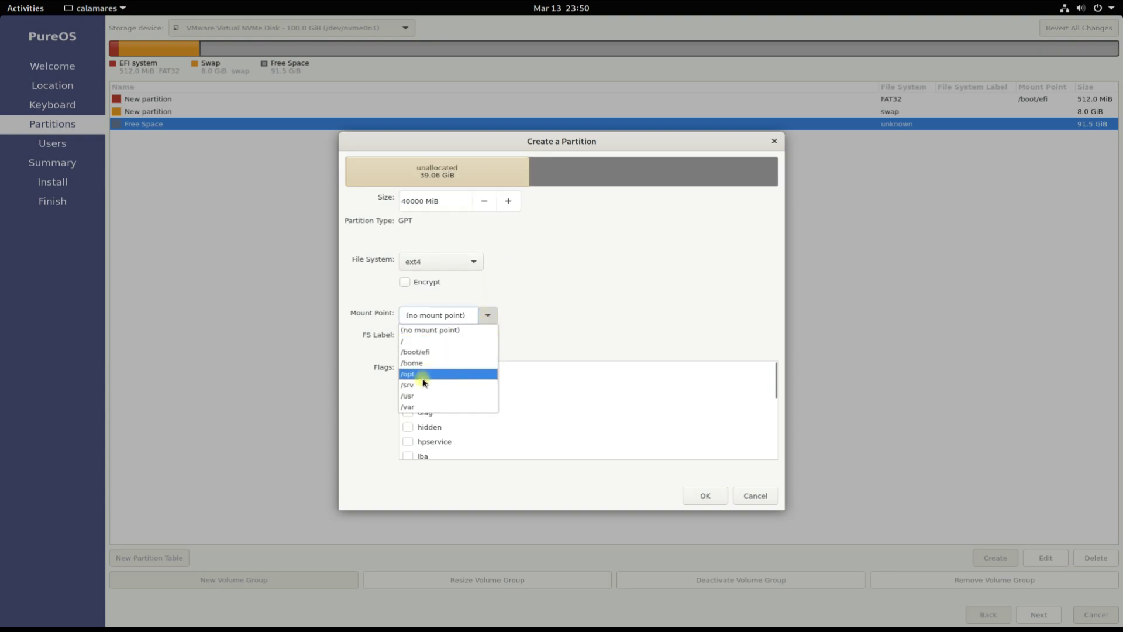
pyautogui.click(427, 342)
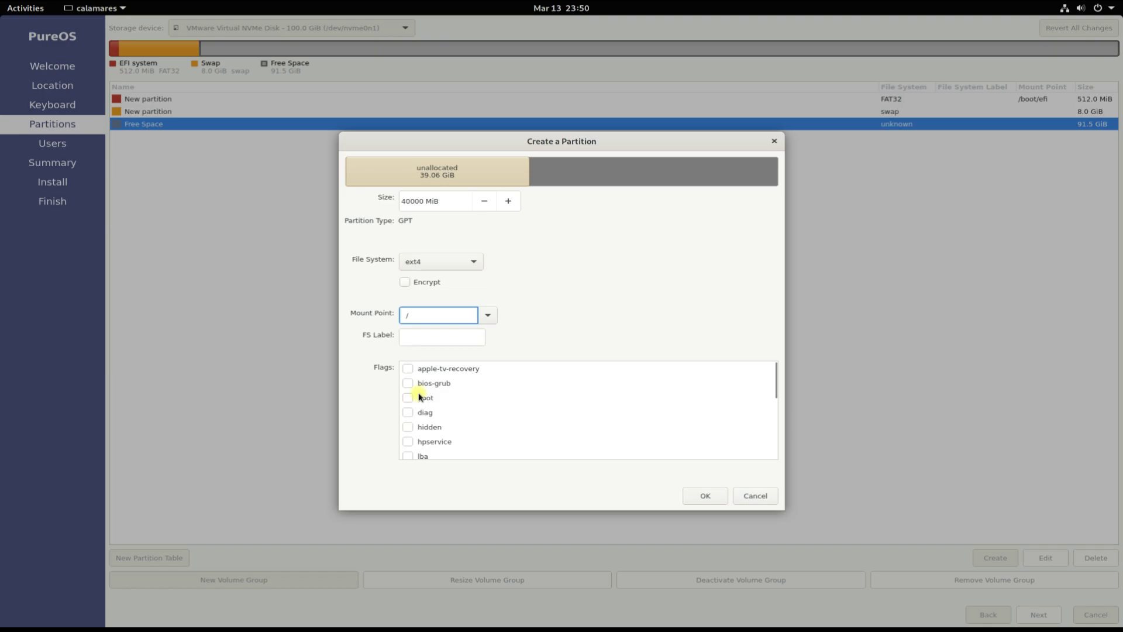
pyautogui.scroll(-5, 418, 392)
pyautogui.click(408, 427)
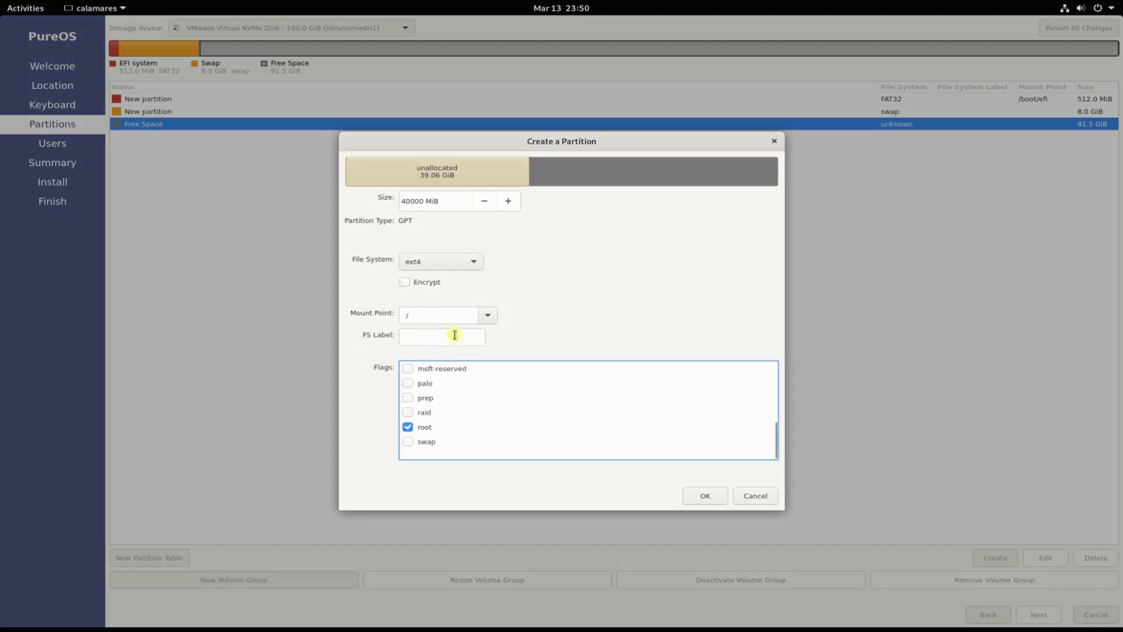
pyautogui.click(716, 496)
# - Allocate the remaining 52.4 GiB as an ext4 partition mounted at /home
pyautogui.click(164, 138)
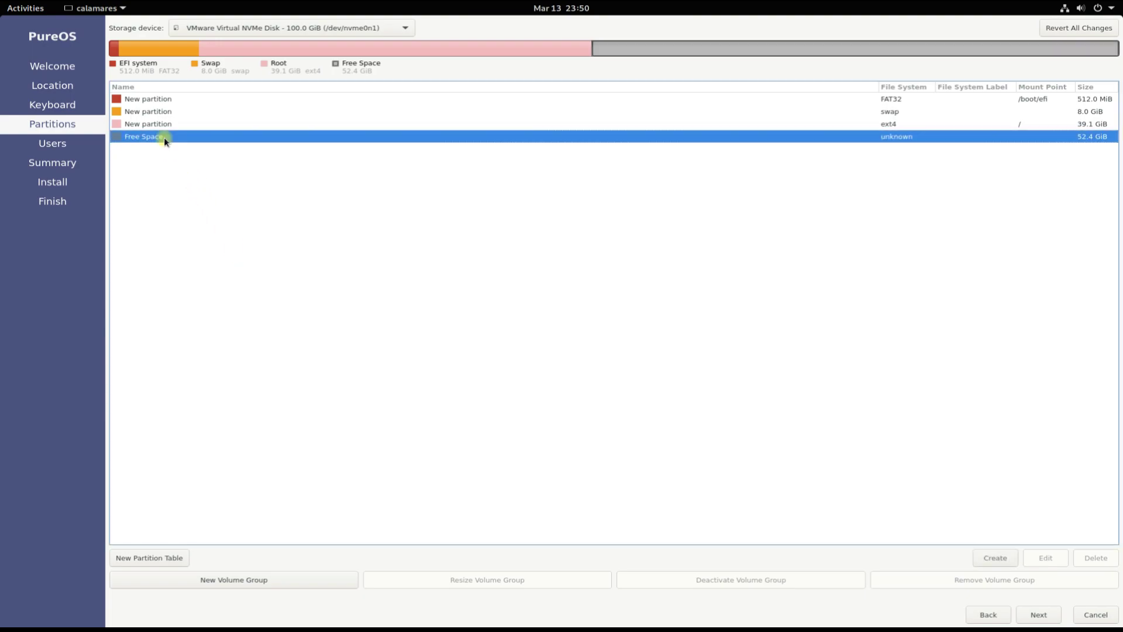
pyautogui.click(980, 556)
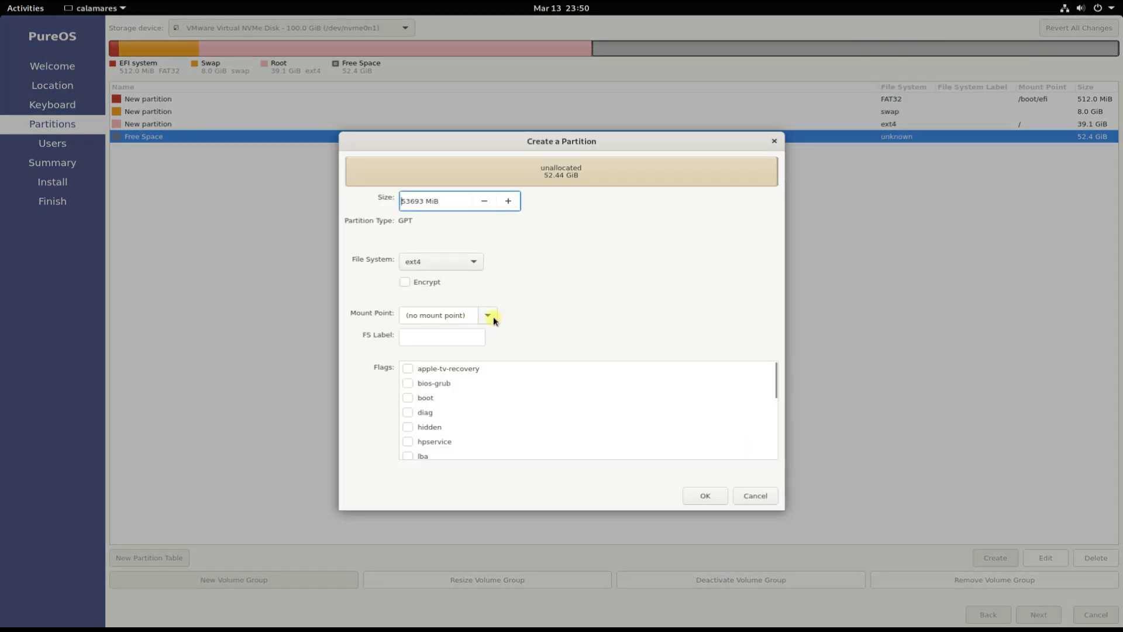
pyautogui.click(493, 317)
pyautogui.click(453, 360)
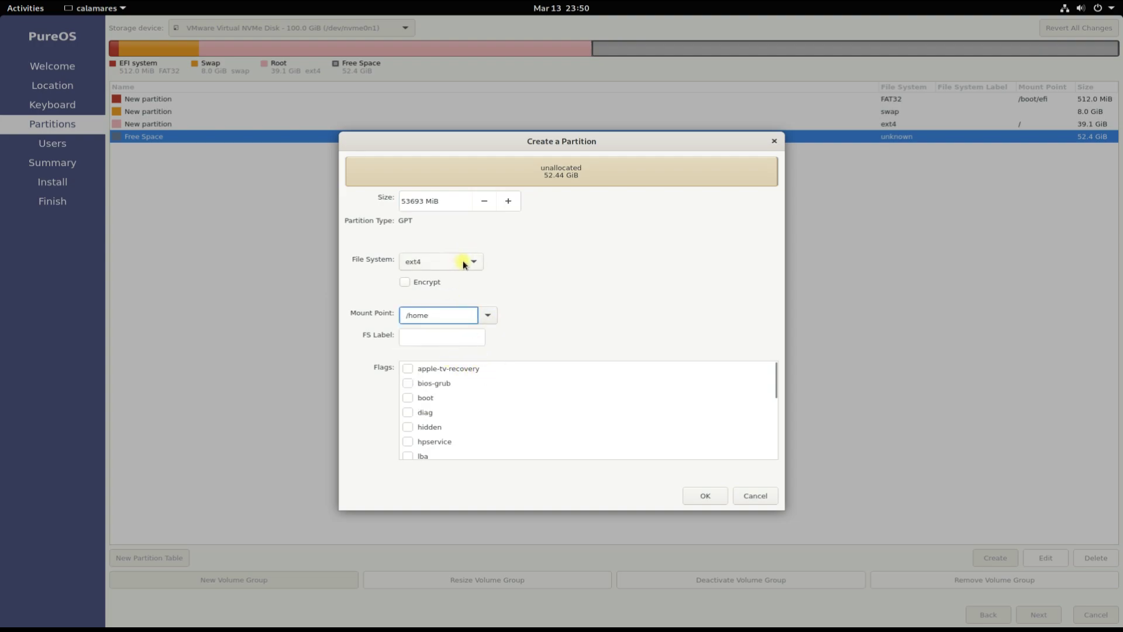
pyautogui.click(706, 496)
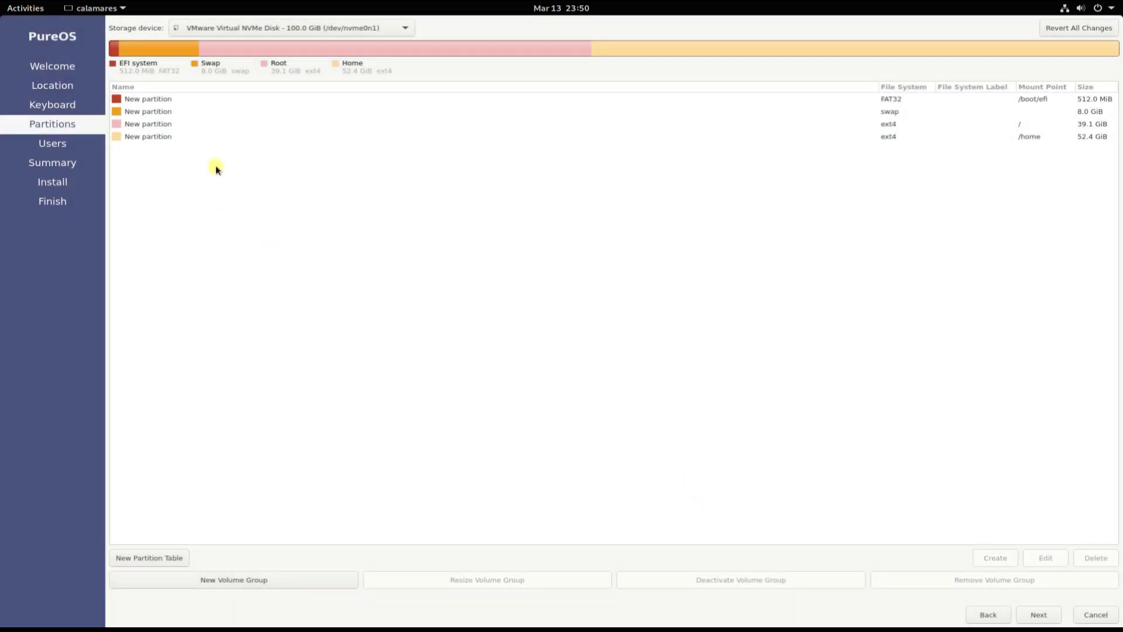
# - Name the computer PureOS and enter the user's full name, login and password
pyautogui.click(1038, 615)
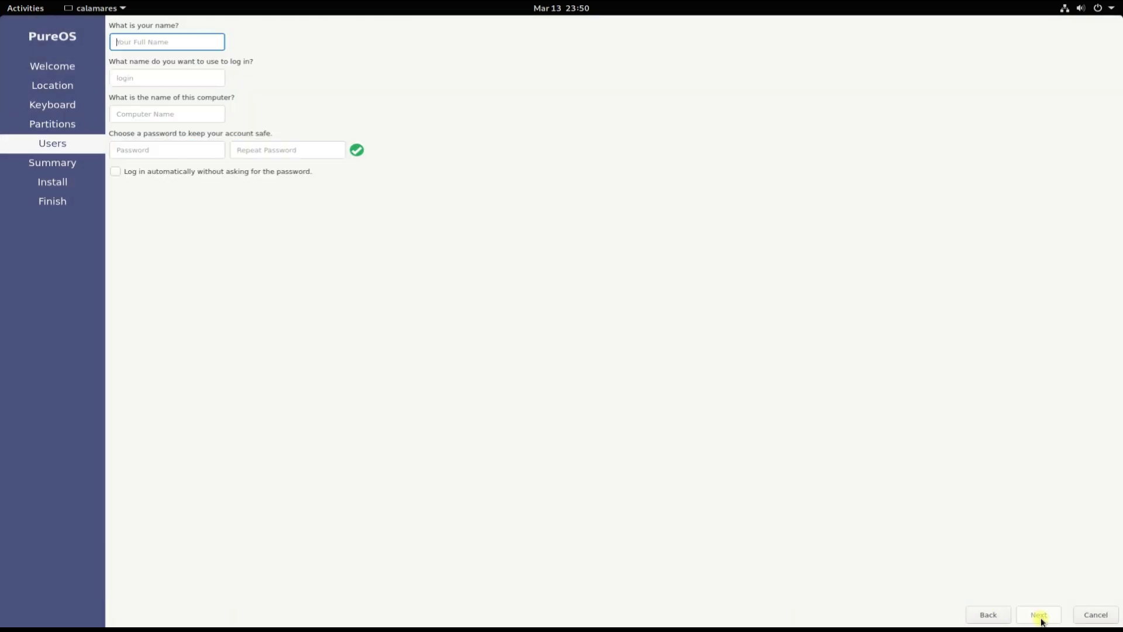
pyautogui.click(175, 112)
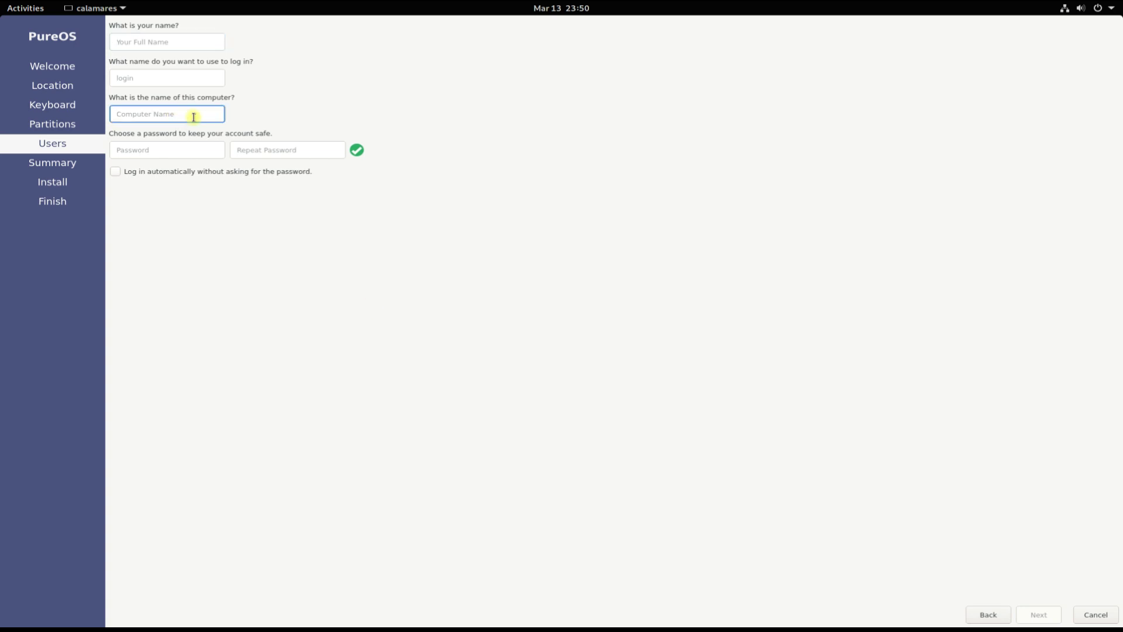
pyautogui.write('PureOS')
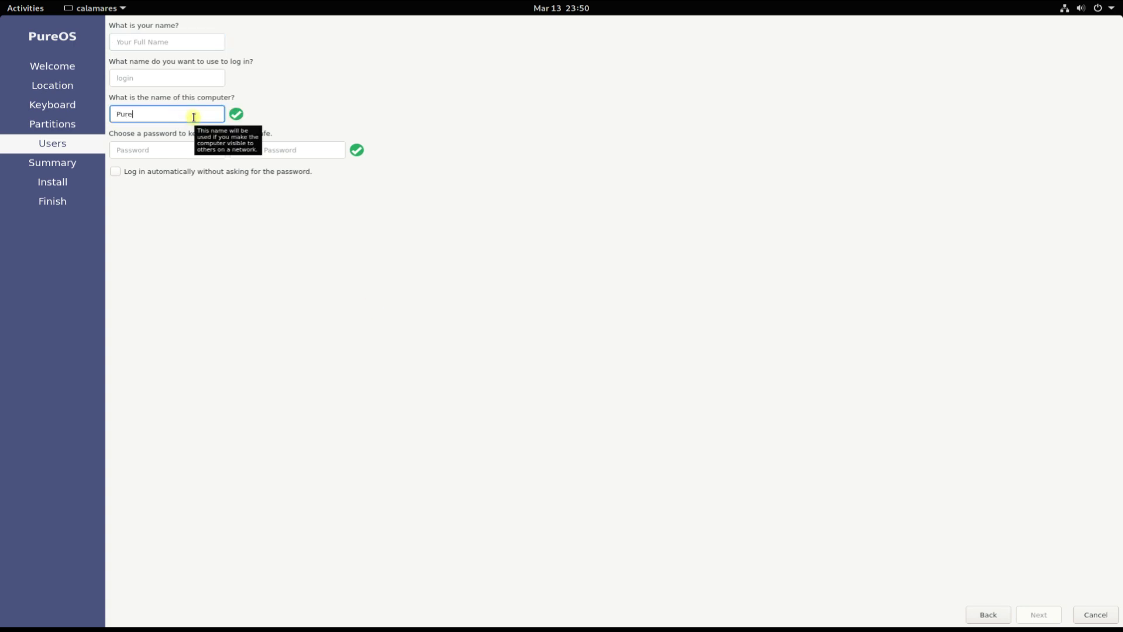
pyautogui.hotkey('shift', 'Tab')
pyautogui.hotkey('shift', 'Tab')
pyautogui.write('t')
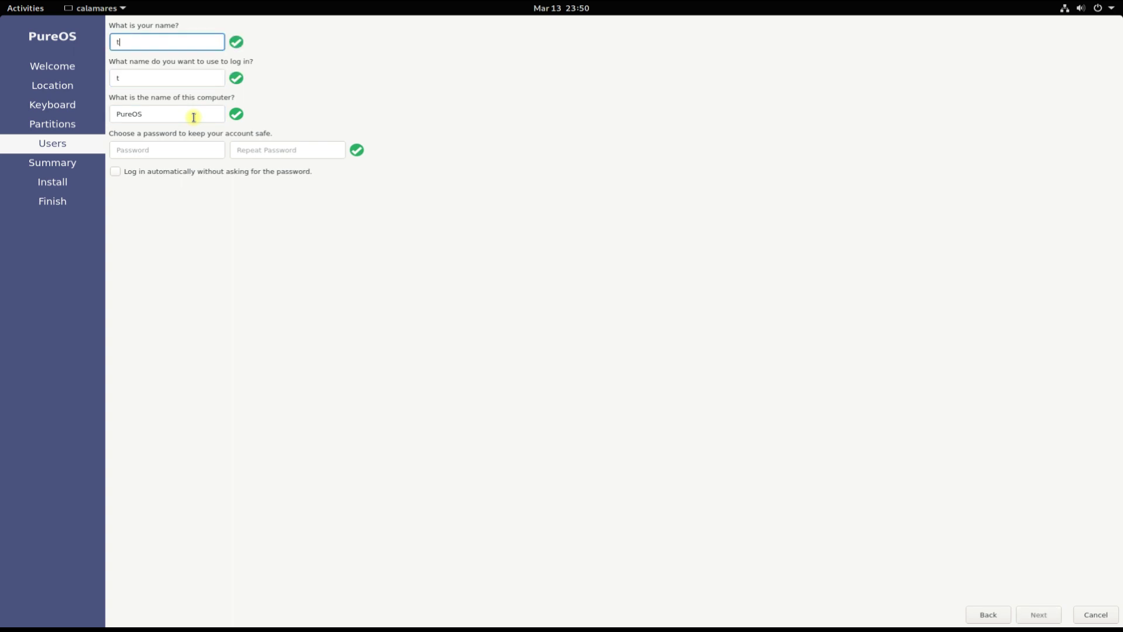
pyautogui.write('echsolutionz')
pyautogui.press('Tab')
pyautogui.press('Tab')
pyautogui.press('Tab')
pyautogui.write('123')
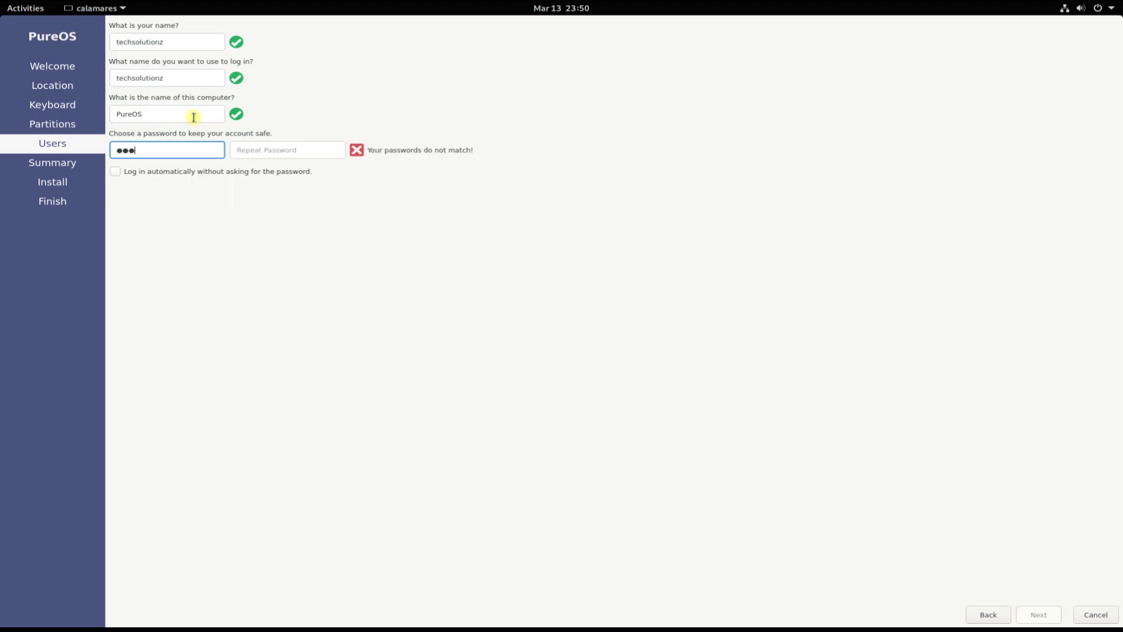
pyautogui.write('456')
pyautogui.press('Tab')
pyautogui.write('123')
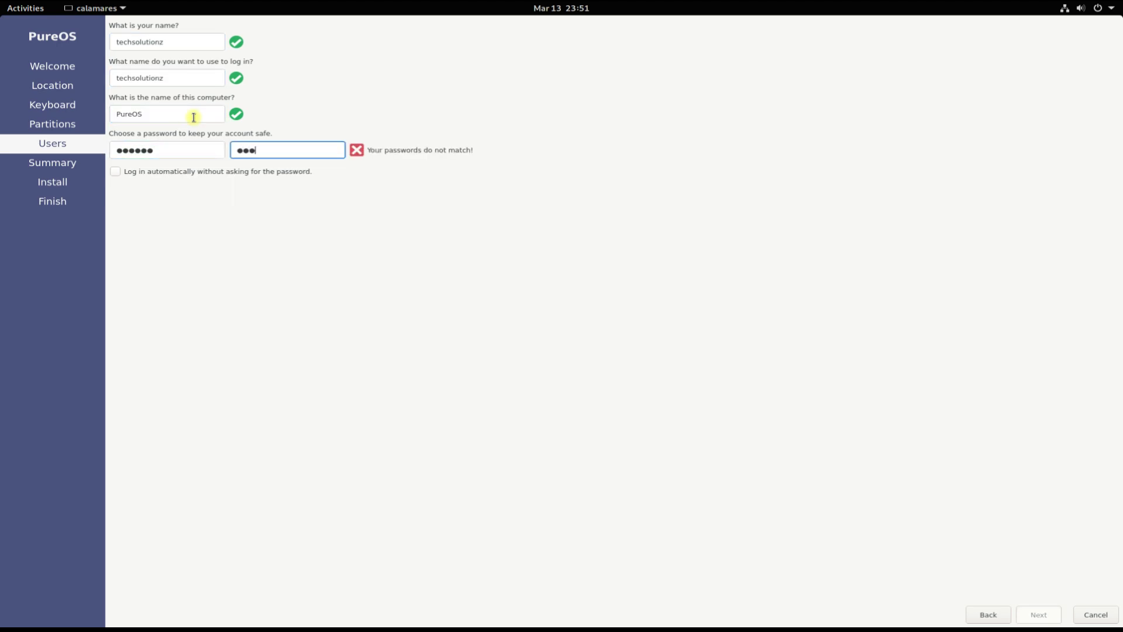
pyautogui.write('456')
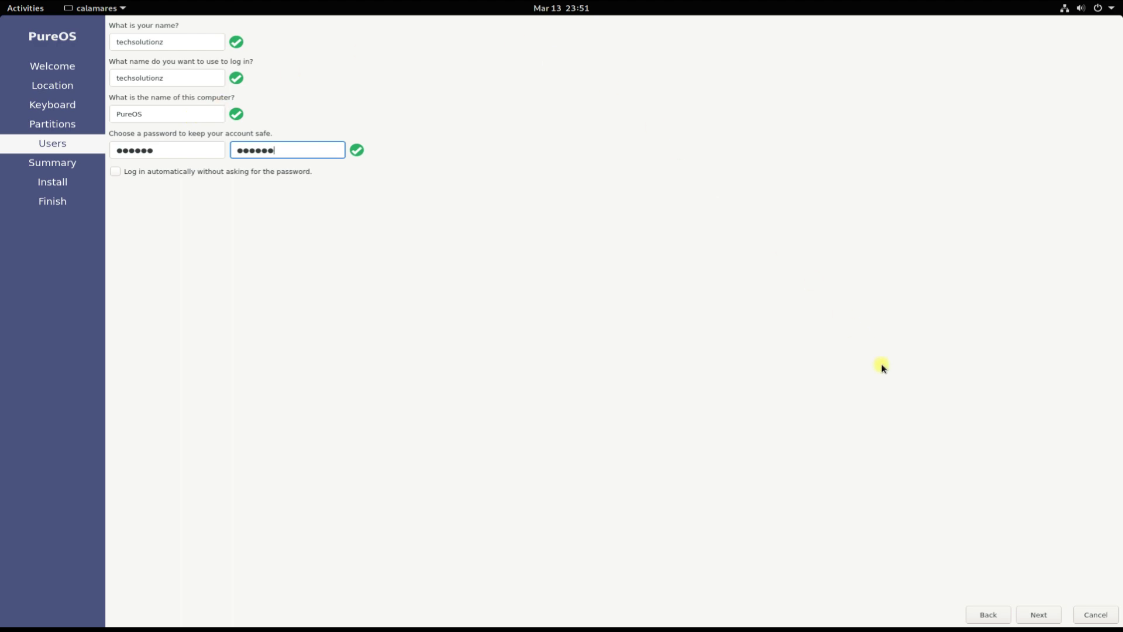
pyautogui.click(1040, 615)
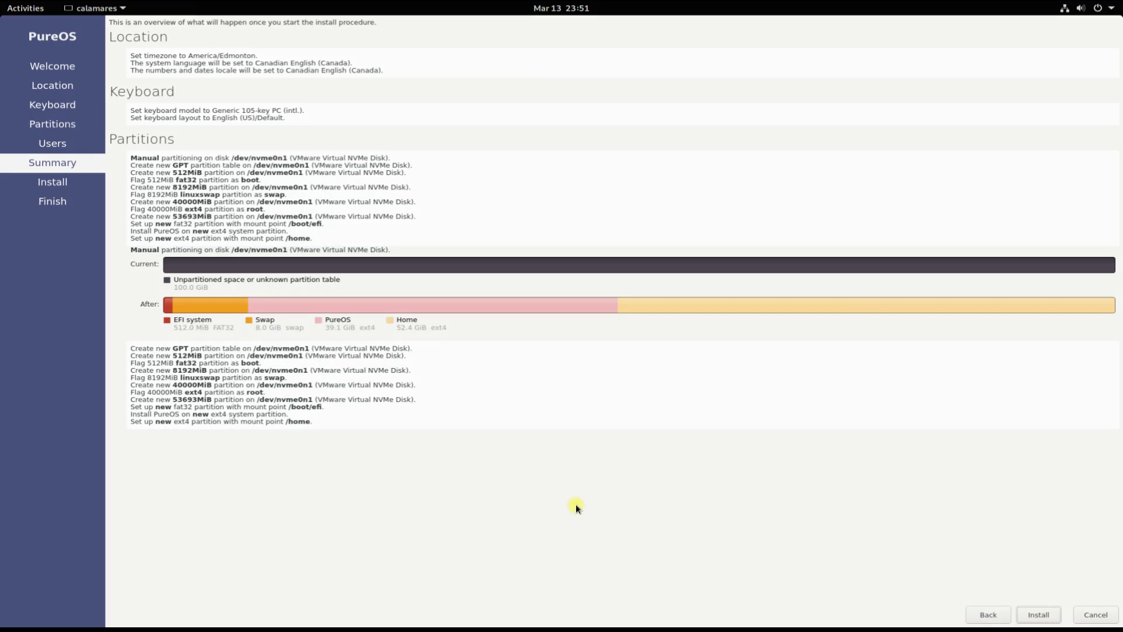
# - Start the installation and confirm writing the changes to disk
pyautogui.click(1038, 614)
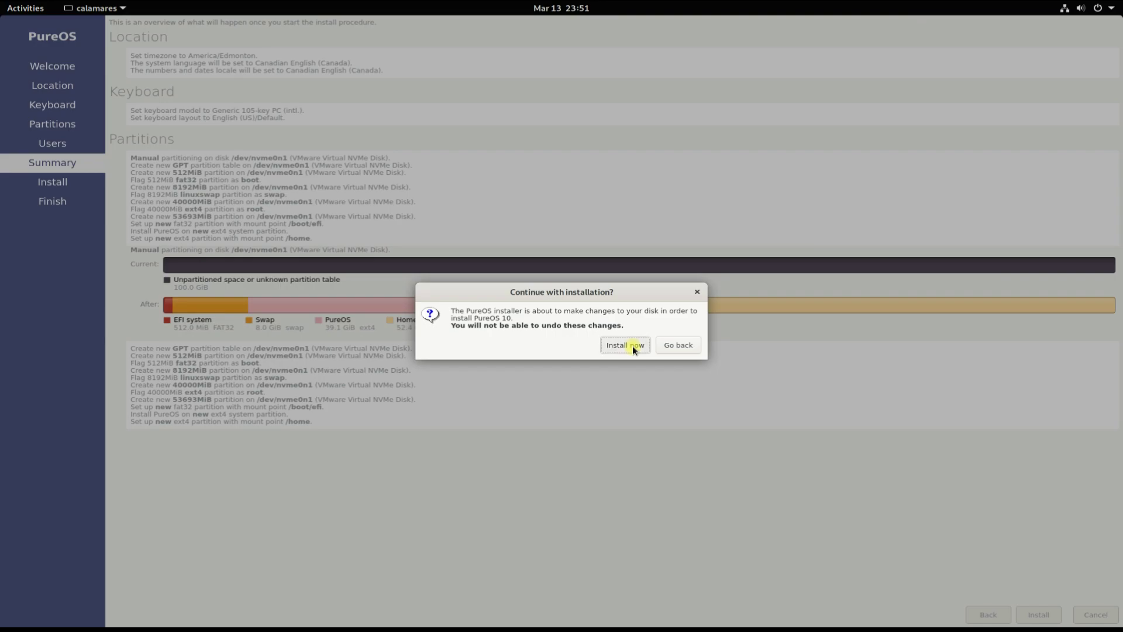
pyautogui.click(632, 345)
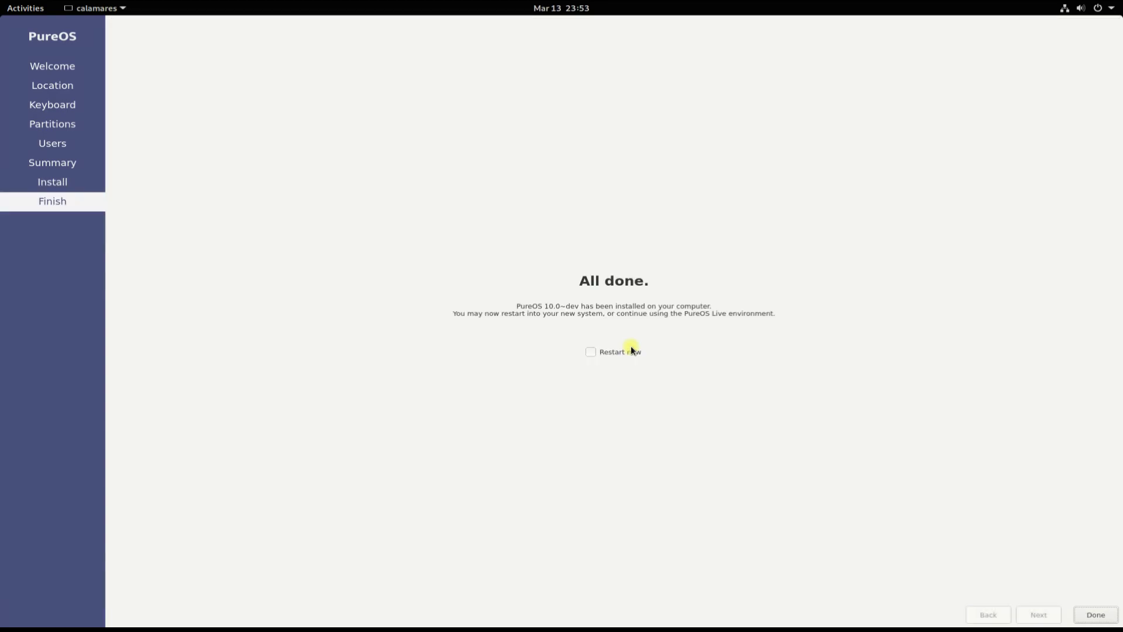
# - Choose Restart now to reboot into the installed PureOS
pyautogui.click(619, 352)
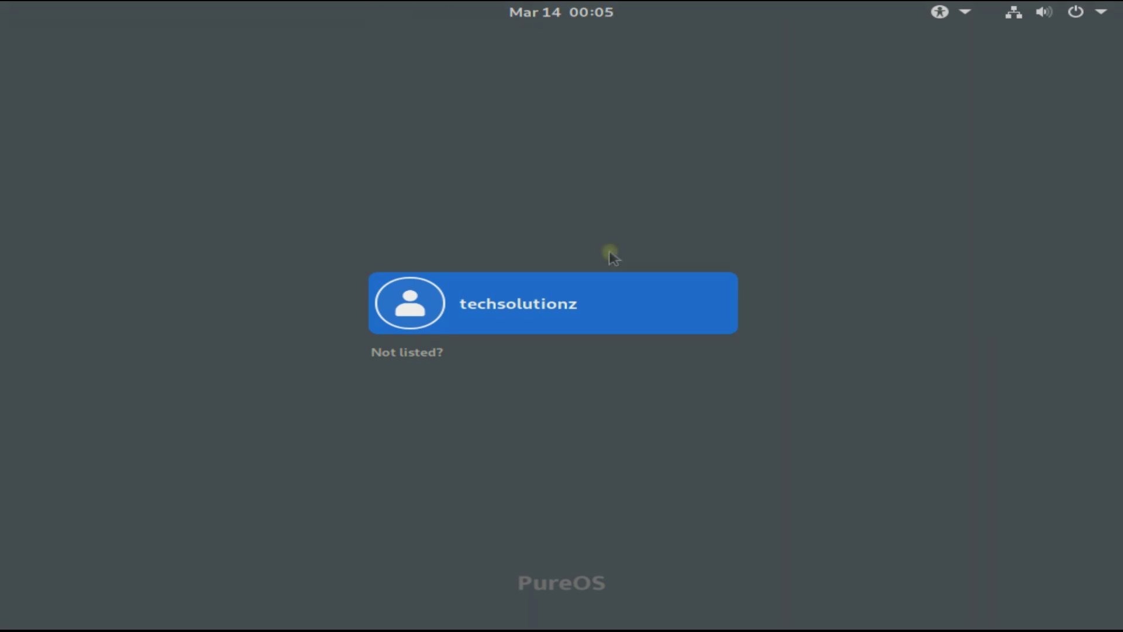
# - Select the user account on the login screen and sign in with the account password
pyautogui.click(551, 293)
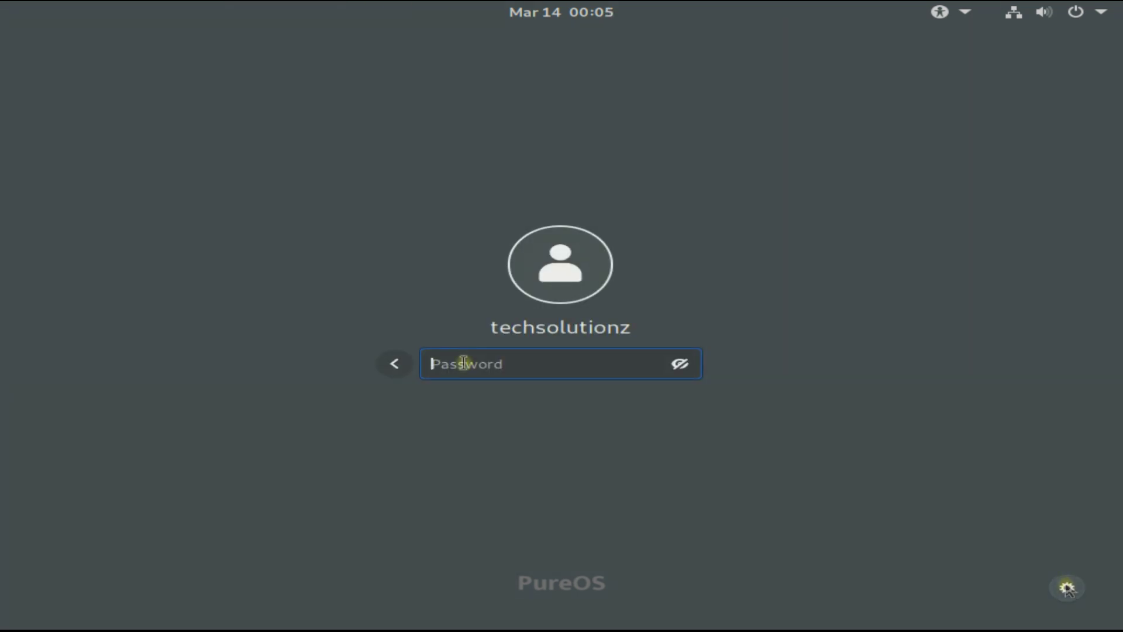
pyautogui.write('t')
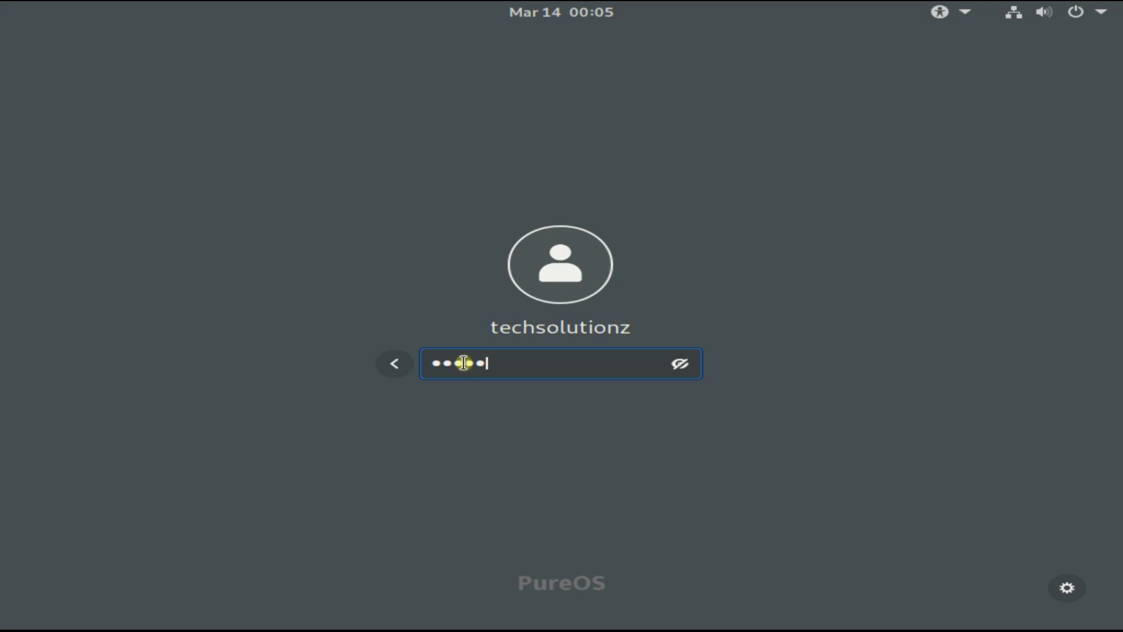
pyautogui.write('s')
pyautogui.press('Return')
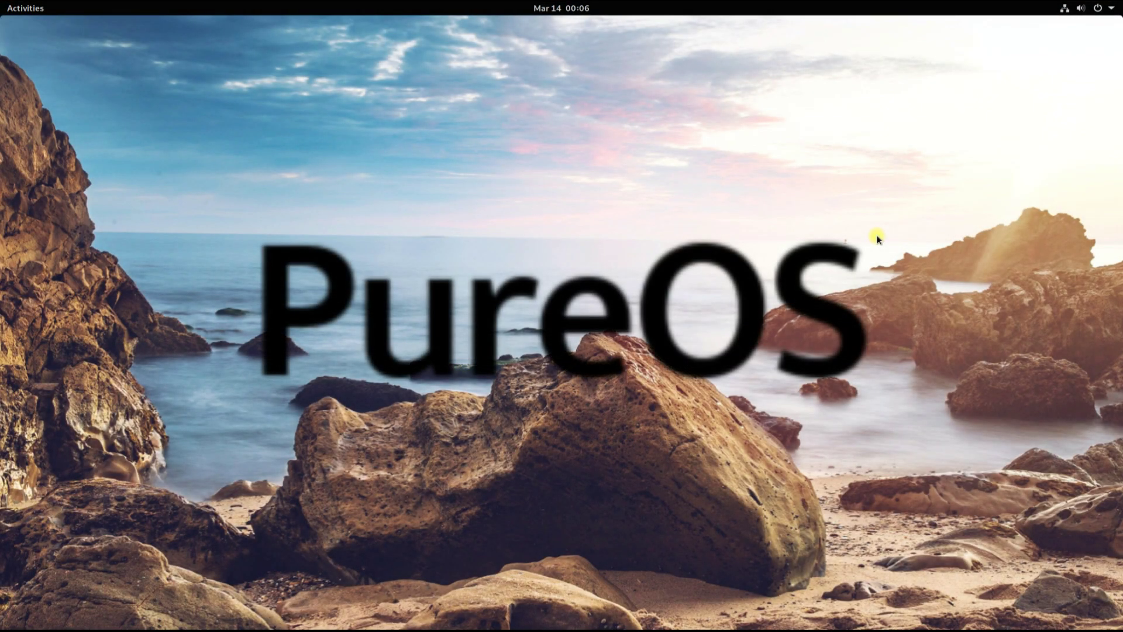
# - Show the application grid and browse its pages of installed apps like Boxes, Files and LibreOffice
pyautogui.press('super+a')
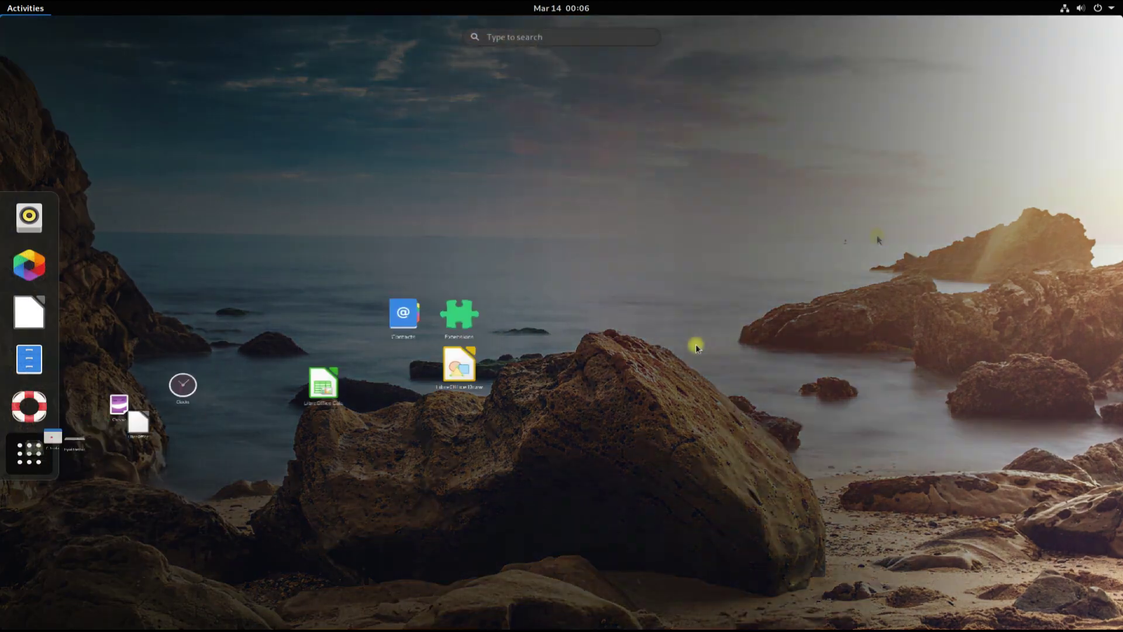
pyautogui.scroll(-1, 696, 344)
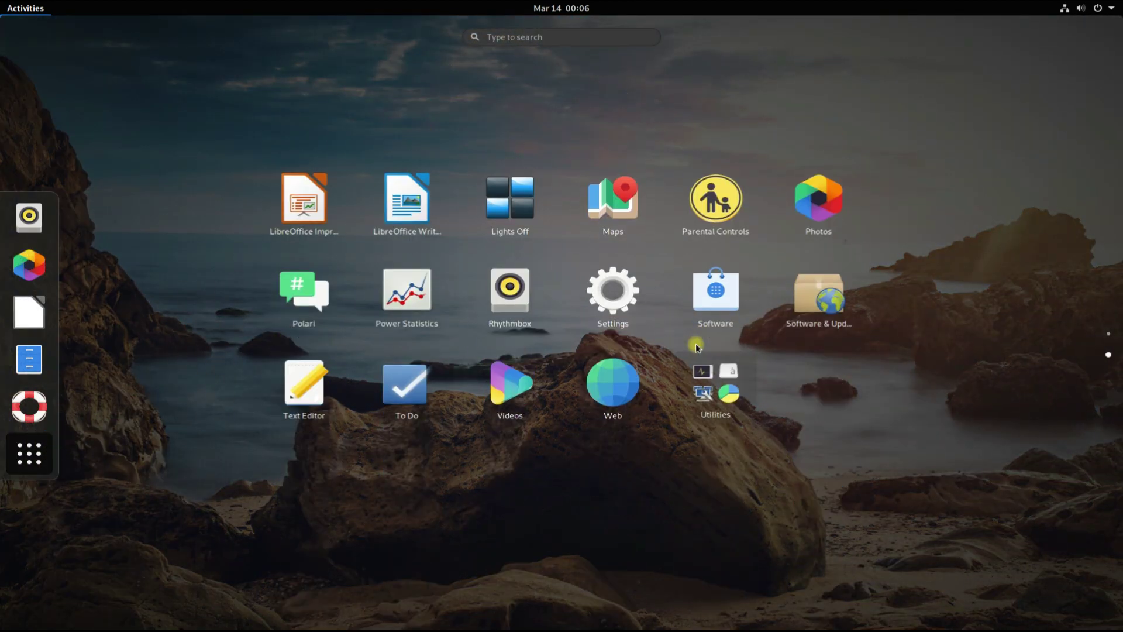
pyautogui.scroll(1, 696, 344)
pyautogui.scroll(-1, 696, 345)
pyautogui.scroll(1, 151, 379)
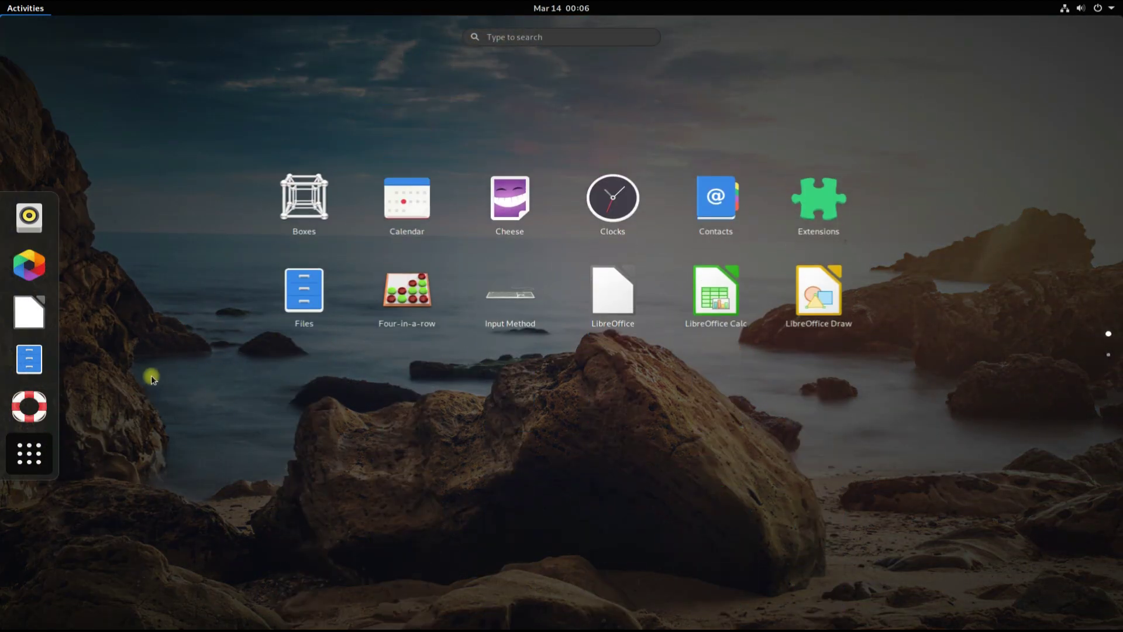